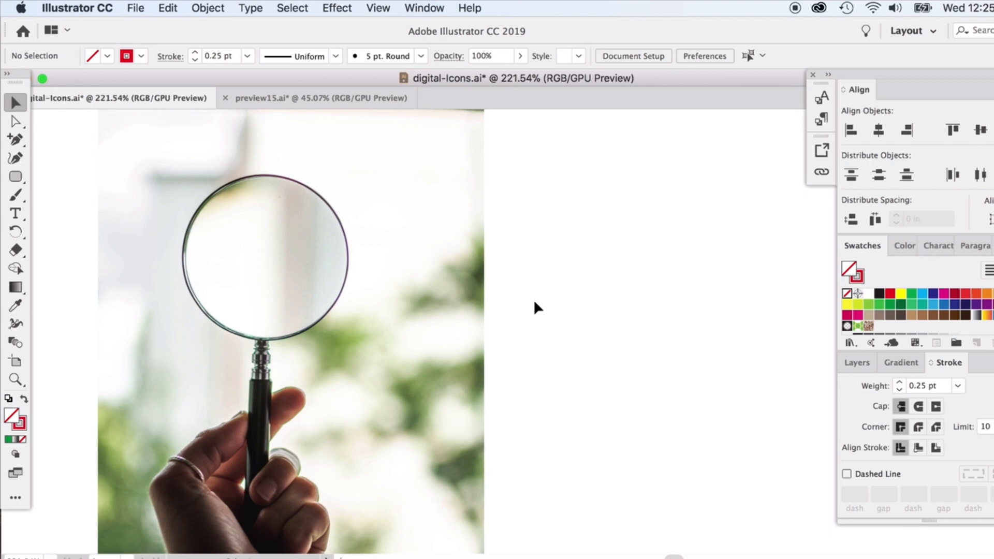
# Draw an unfilled, red-stroked circle the size of the magnifying glass lens and align it over the lens rim
pyautogui.moveTo(16, 176); pyautogui.dragTo(64, 194)
pyautogui.moveTo(171, 181)
pyautogui.mouseDown()
pyautogui.moveTo(262, 219)
pyautogui.moveTo(331, 341)
pyautogui.mouseUp()
pyautogui.click(15, 103)
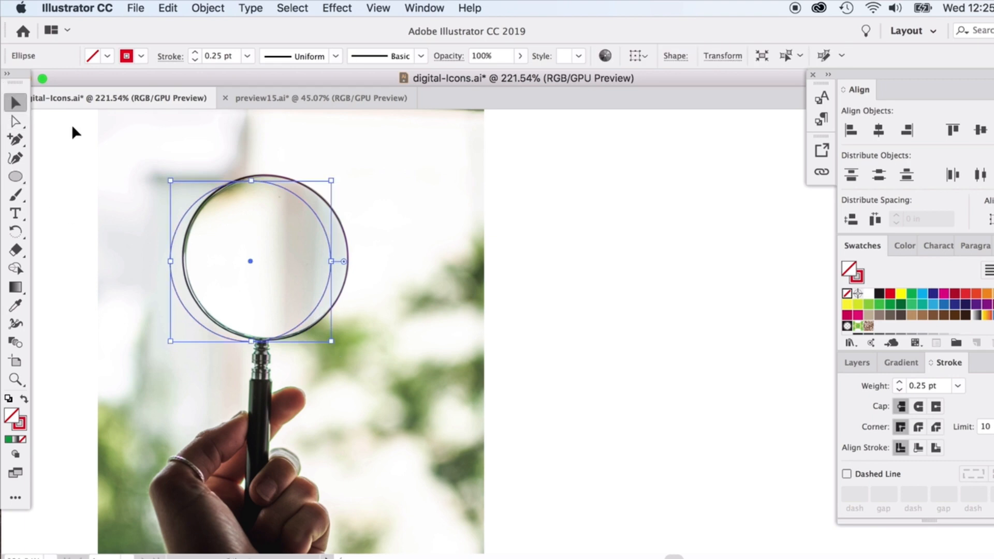
pyautogui.moveTo(200, 208); pyautogui.dragTo(207, 203)
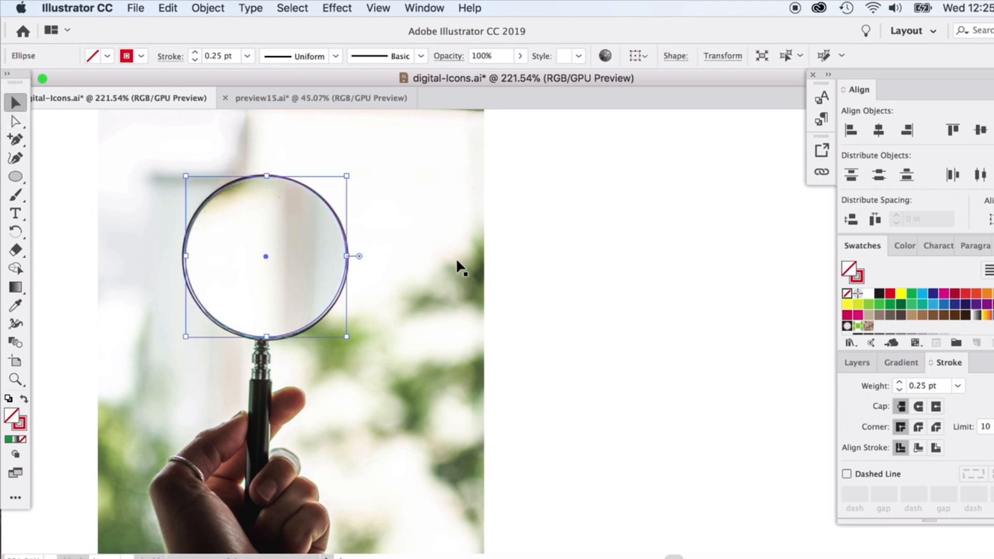
pyautogui.click(511, 321)
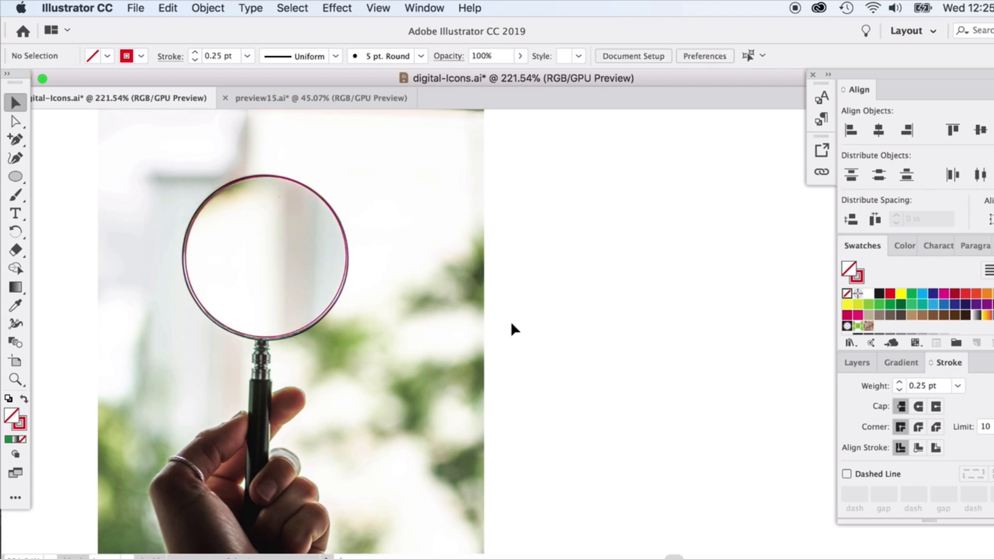
# Set the lens circle's stroke weight to 8 pt and deselect it
pyautogui.click(339, 217)
pyautogui.click(902, 383)
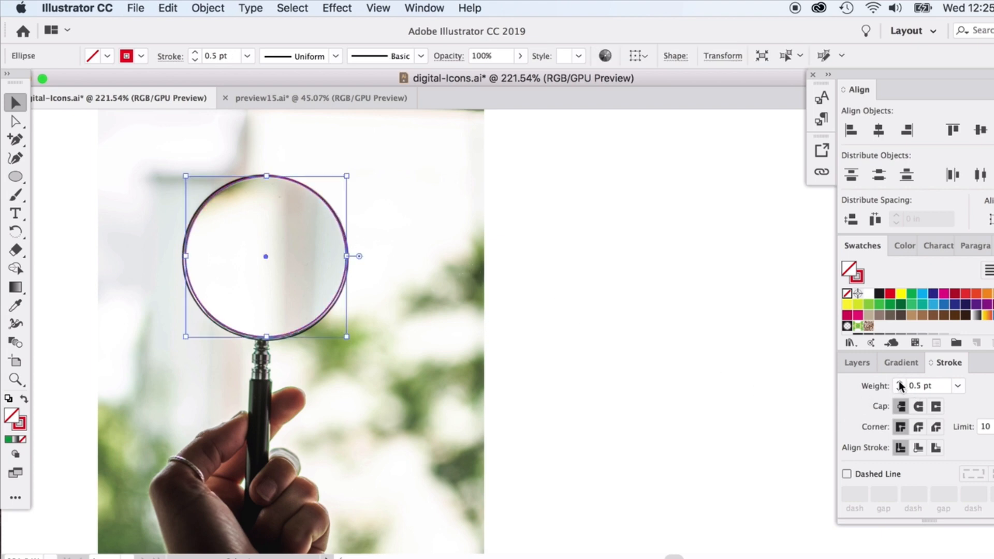
pyautogui.click(901, 383)
pyautogui.click(901, 383)
pyautogui.click(902, 382)
pyautogui.click(900, 383)
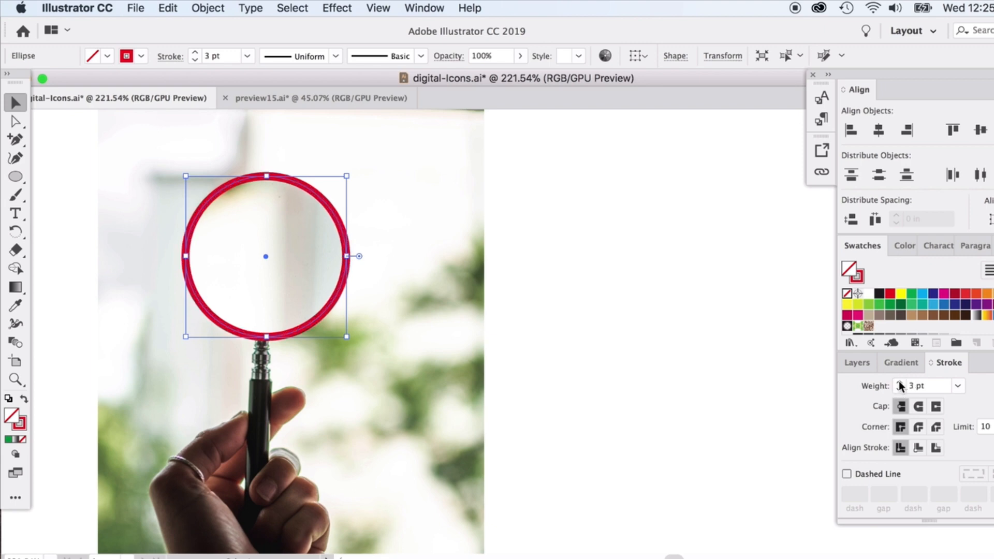
pyautogui.click(900, 384)
pyautogui.click(900, 383)
pyautogui.click(900, 384)
pyautogui.click(901, 383)
pyautogui.click(901, 384)
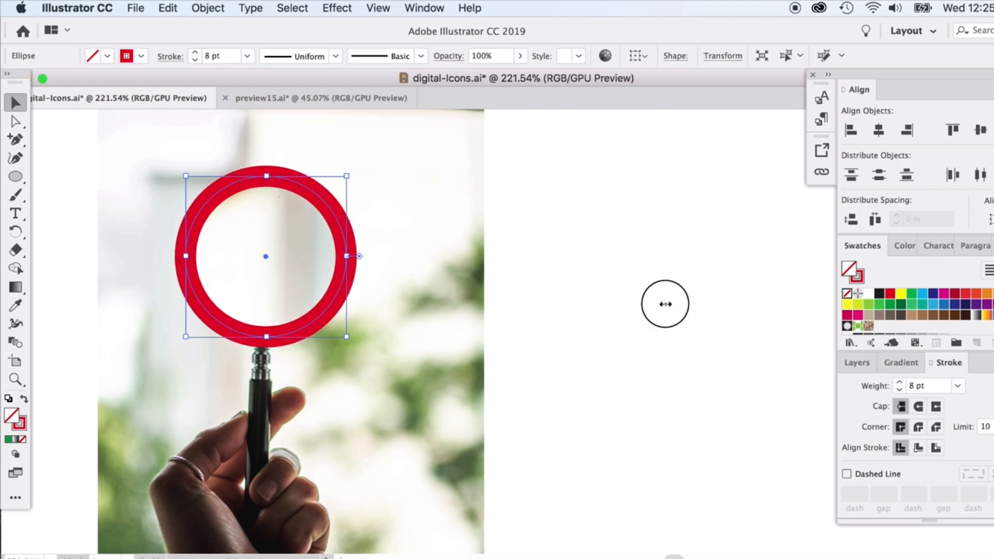
pyautogui.click(596, 310)
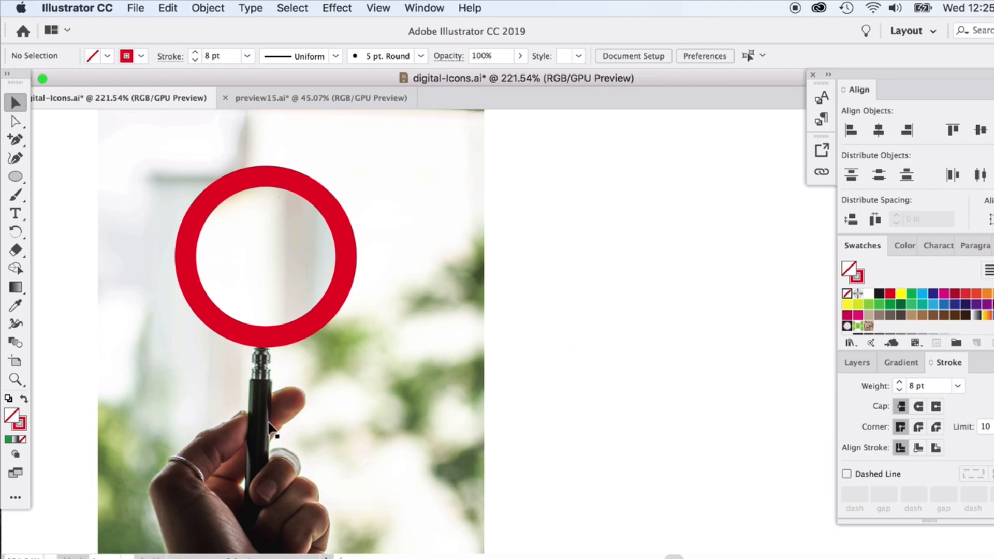
# Examine the handle of the magnifying glass up close and the shape tools available, including the Rounded Rectangle Tool
pyautogui.scroll(-3, 275, 427)
pyautogui.scroll(-2, 279, 414)
pyautogui.scroll(3, 277, 418)
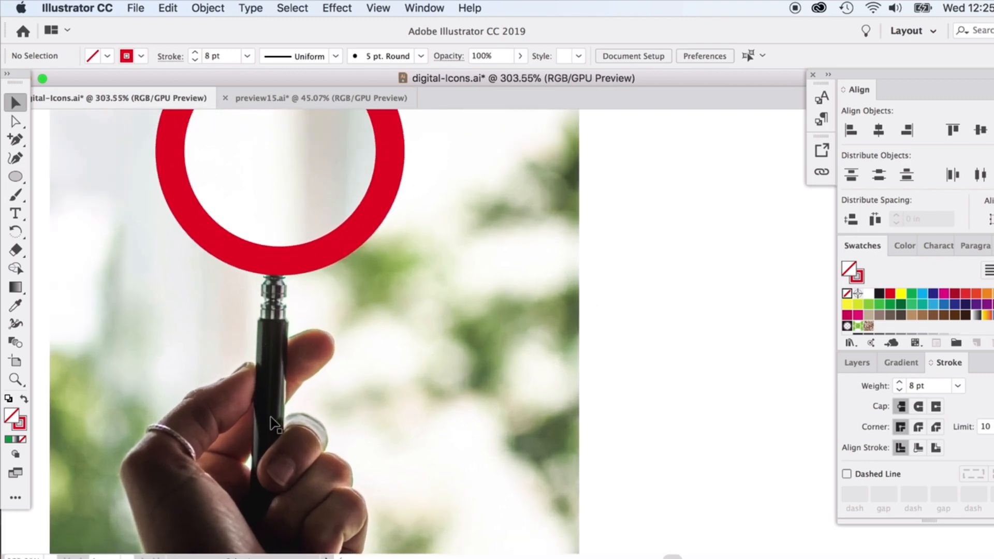
pyautogui.scroll(-1, 273, 424)
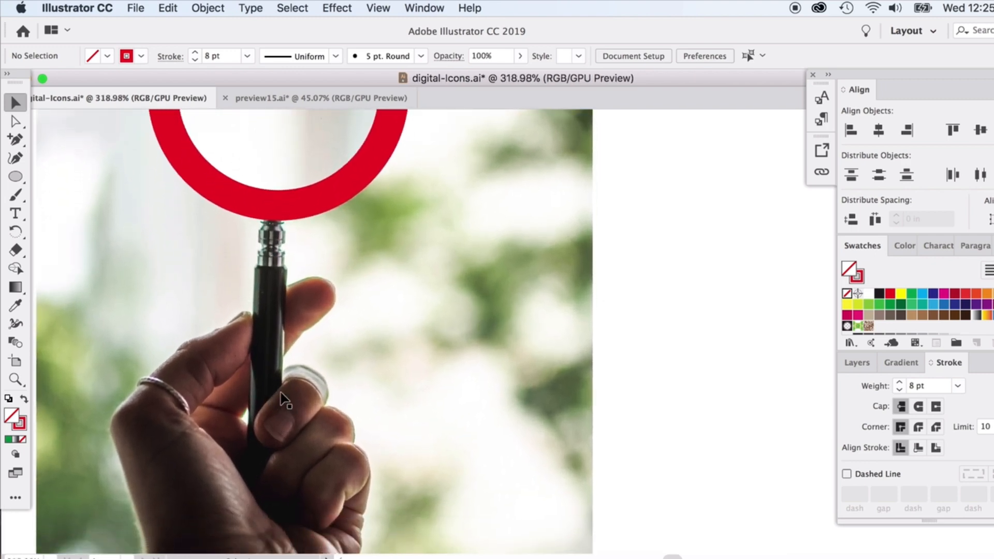
pyautogui.click(18, 177)
pyautogui.moveTo(19, 179); pyautogui.dragTo(38, 193)
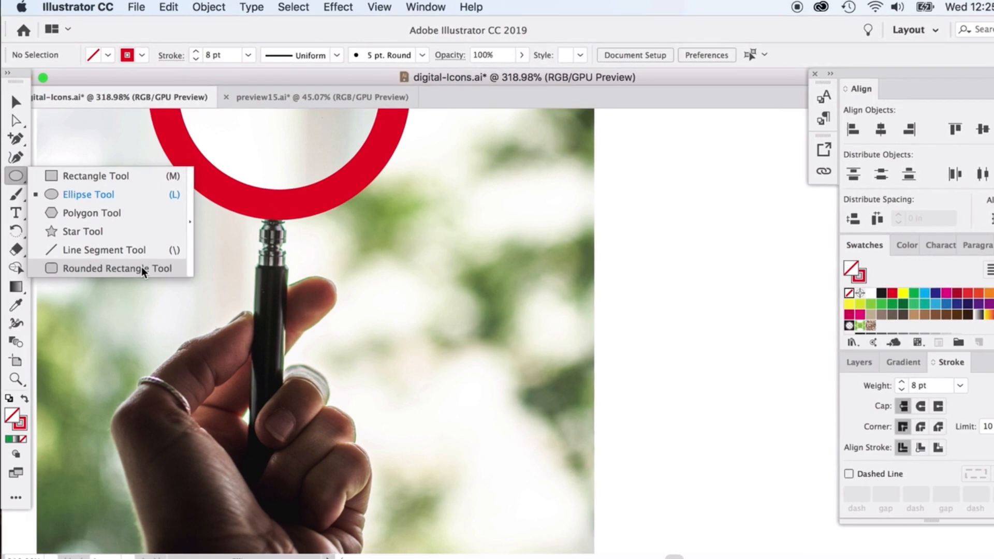
pyautogui.click(17, 176)
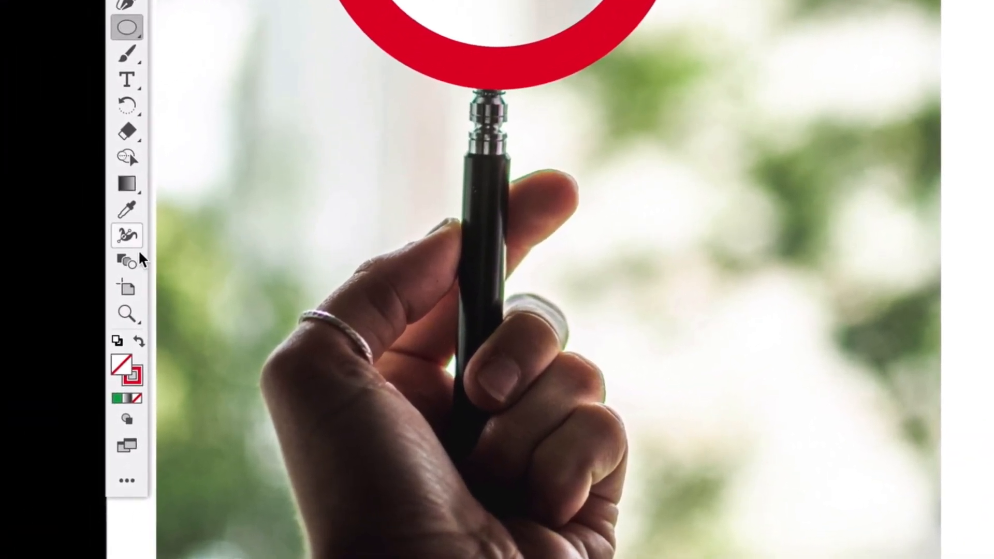
# Examine the complete list of tools, especially the shape and drawing tools that can be added to the toolbar
pyautogui.click(130, 481)
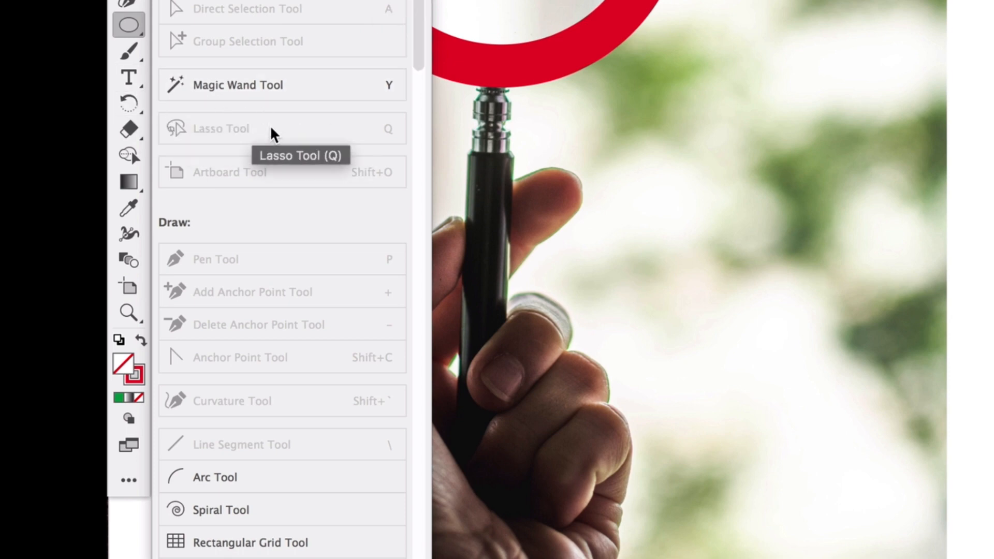
pyautogui.moveTo(414, 39); pyautogui.dragTo(424, 140)
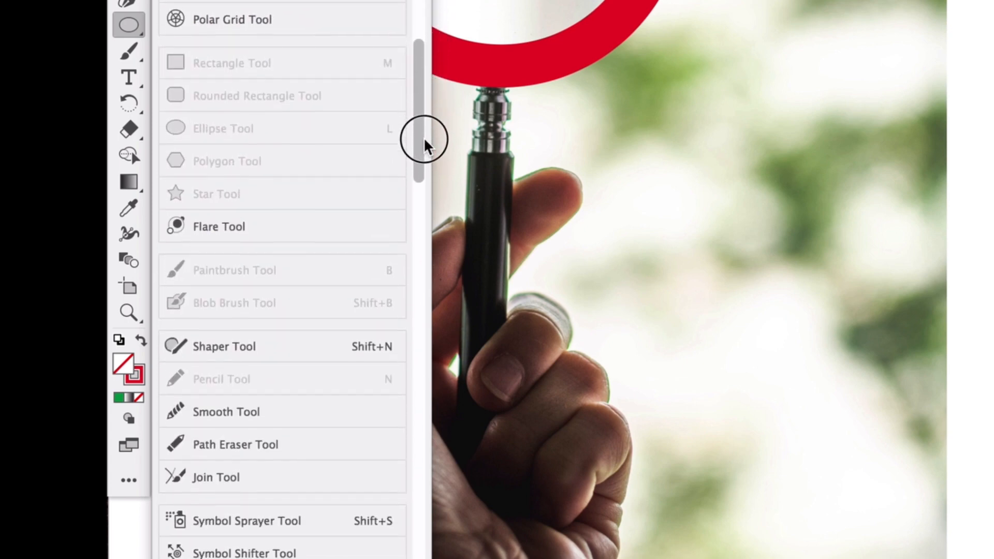
pyautogui.click(215, 131)
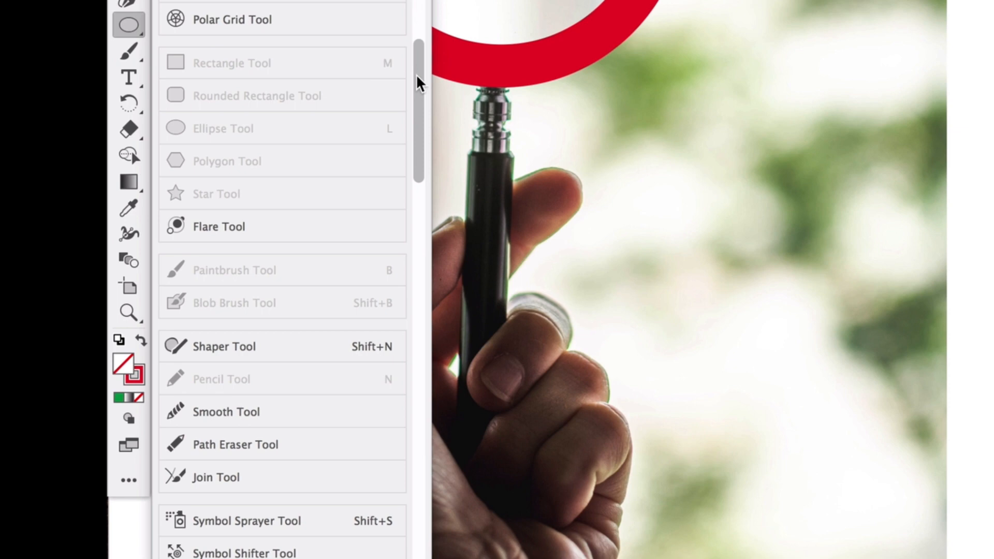
pyautogui.click(437, 113)
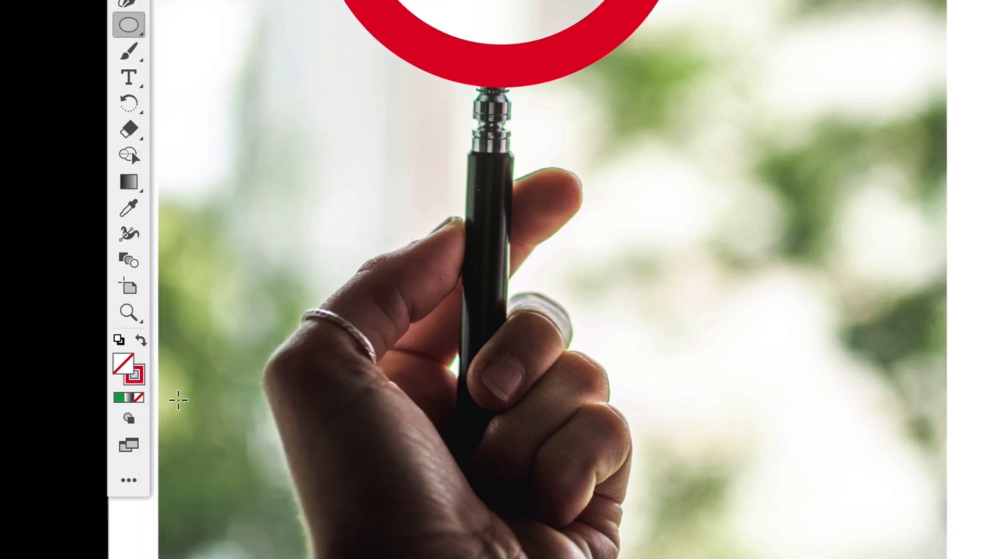
pyautogui.click(128, 484)
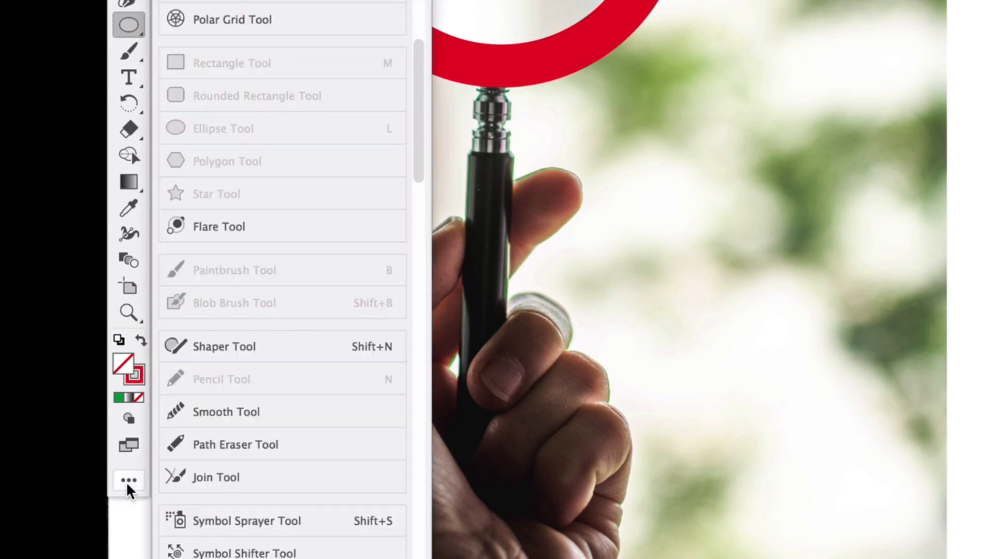
pyautogui.moveTo(296, 356); pyautogui.dragTo(222, 344)
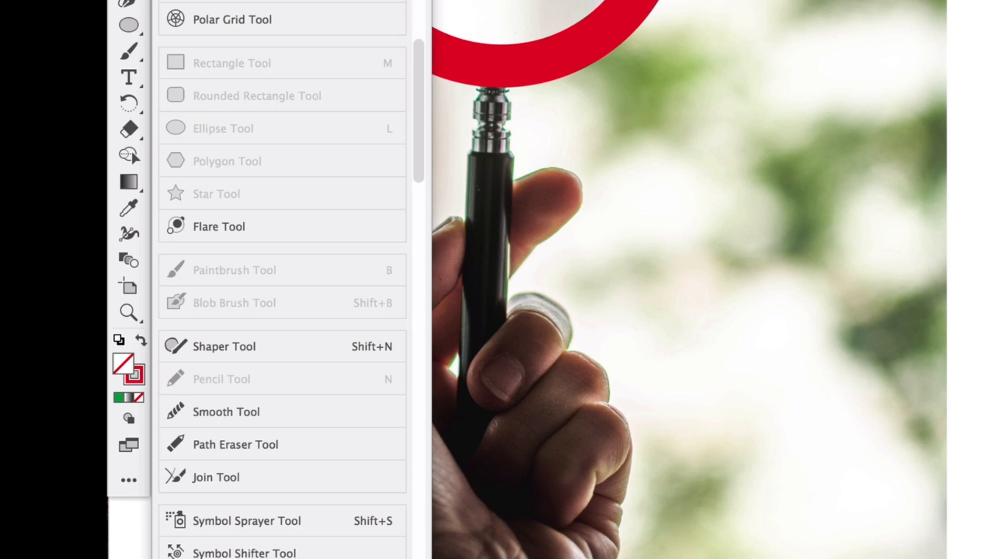
# Look at the toolbar display options, such as Basic and Advanced, and close the tools list
pyautogui.click(417, 1)
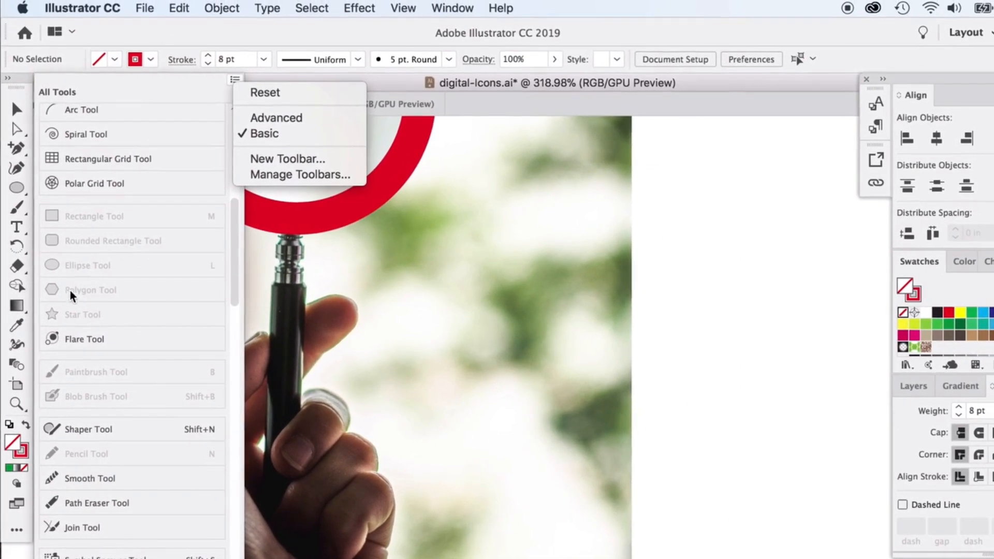
pyautogui.click(382, 390)
pyautogui.click(236, 80)
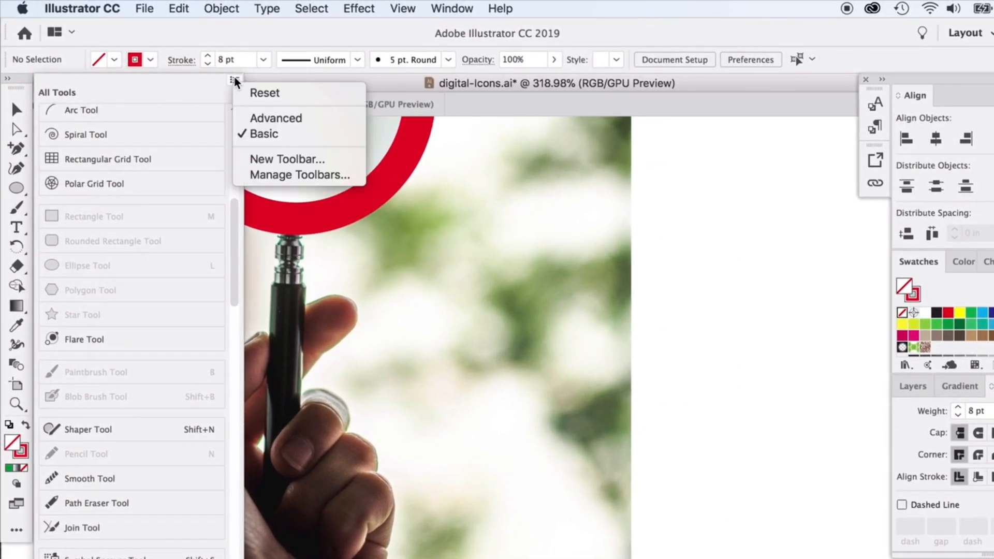
pyautogui.click(230, 81)
pyautogui.click(674, 243)
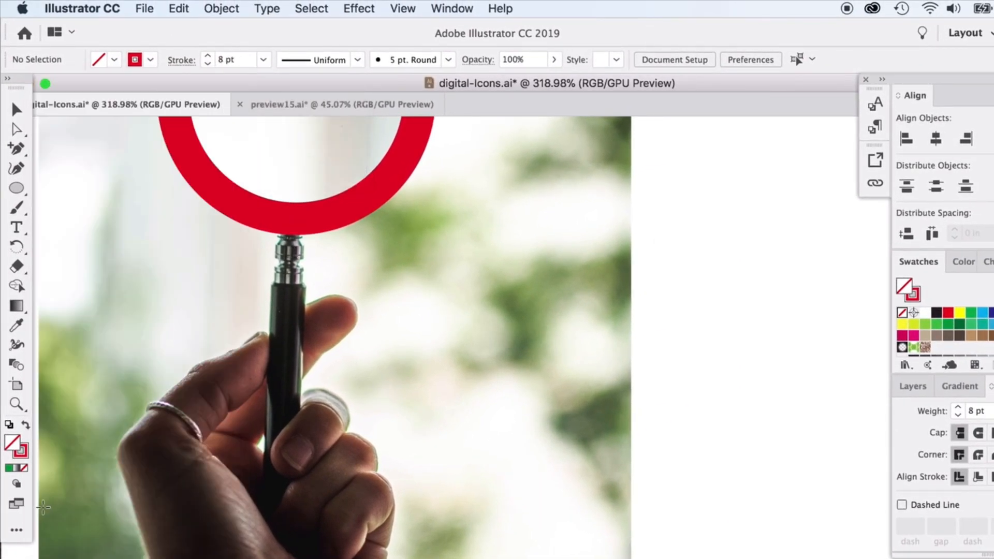
# Draw a tall, narrow rounded rectangle over the black handle of the magnifying glass
pyautogui.moveTo(16, 188); pyautogui.dragTo(64, 286)
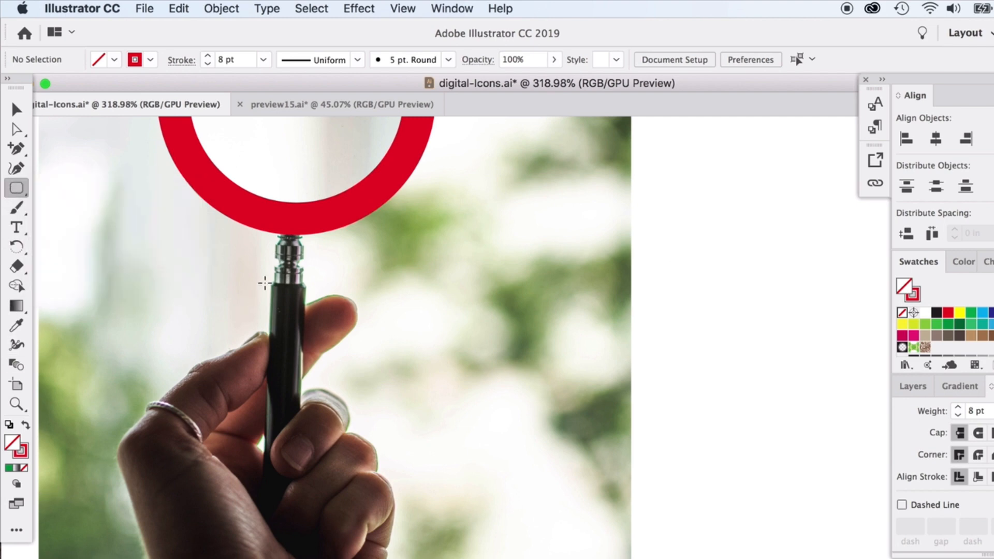
pyautogui.moveTo(264, 282); pyautogui.dragTo(308, 540)
pyautogui.click(17, 109)
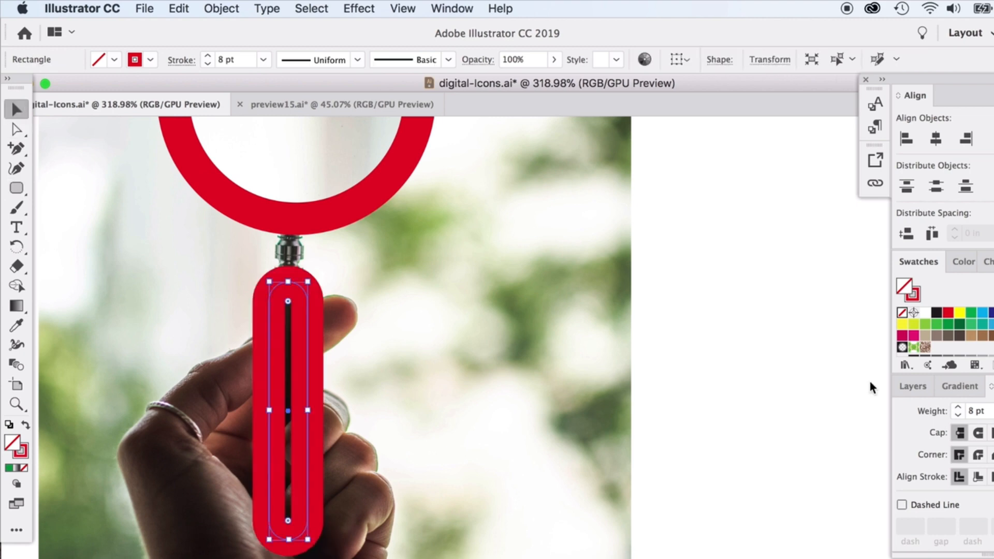
# Reduce the handle rectangle's stroke weight to 1 pt and deselect it
pyautogui.click(958, 414)
pyautogui.click(958, 414)
pyautogui.click(958, 415)
pyautogui.click(958, 414)
pyautogui.click(958, 415)
pyautogui.click(958, 414)
pyautogui.click(958, 414)
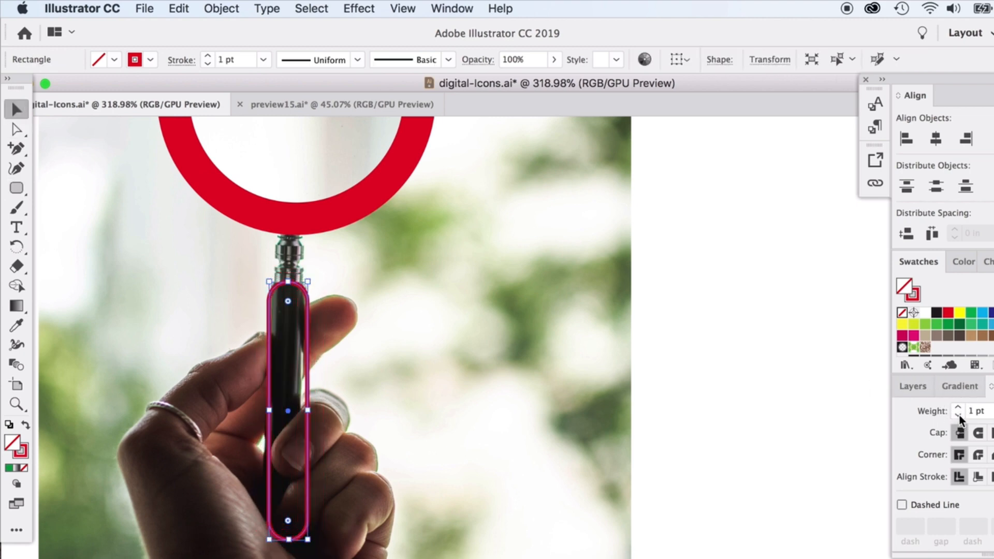
pyautogui.click(958, 414)
pyautogui.click(812, 373)
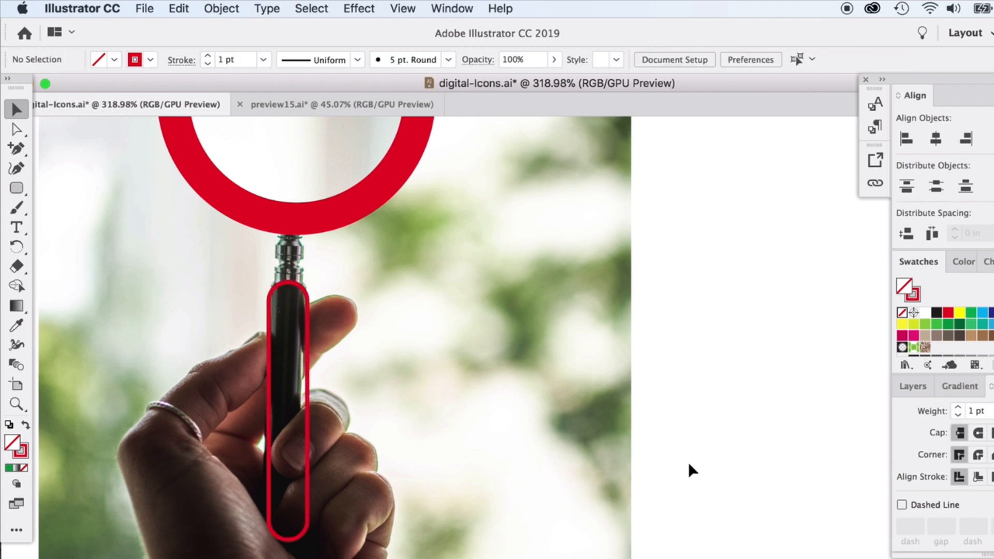
# Draw a rounded rectangle about 0.10 in wide and high over the metal collar above the handle, with linked corner radii of 0.0282 in
pyautogui.click(17, 187)
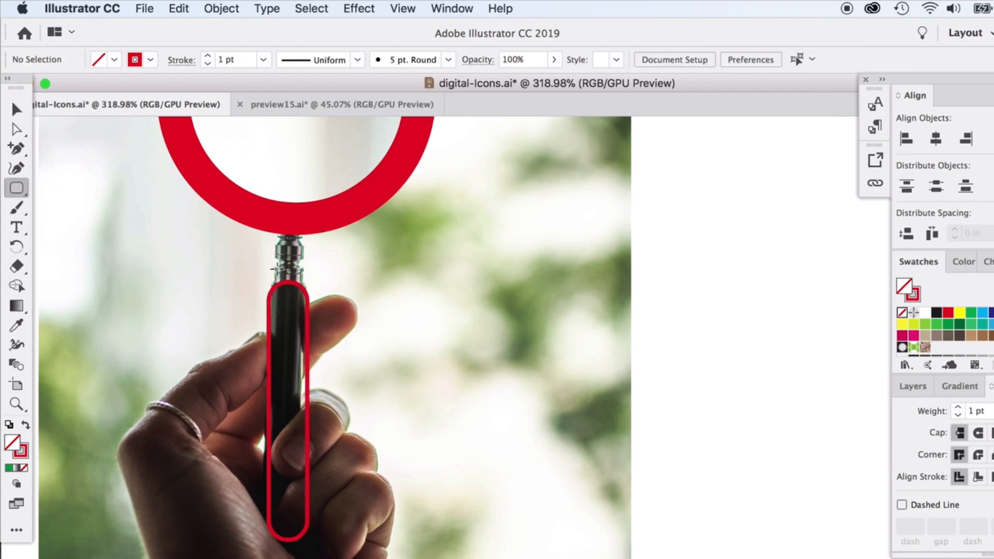
pyautogui.moveTo(273, 267); pyautogui.dragTo(305, 293)
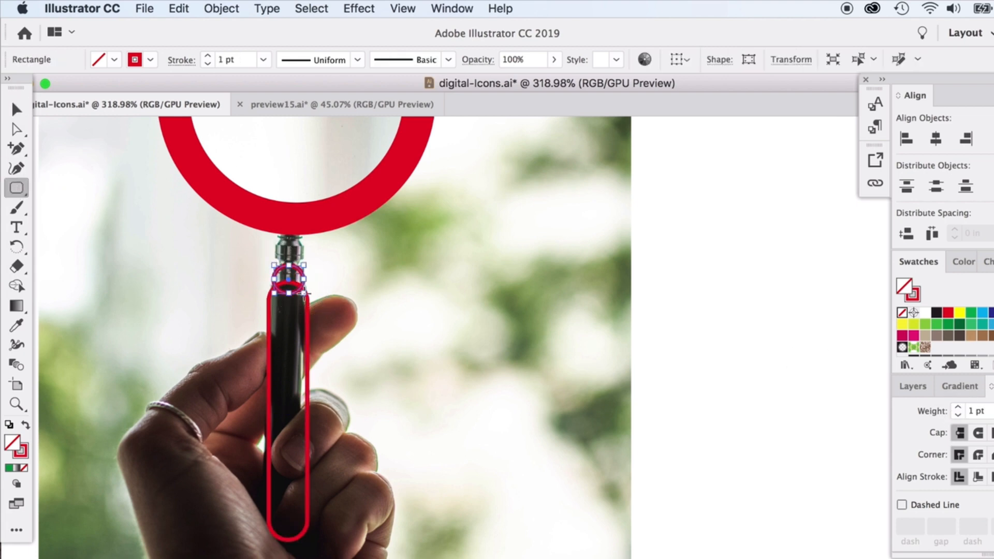
pyautogui.click(720, 59)
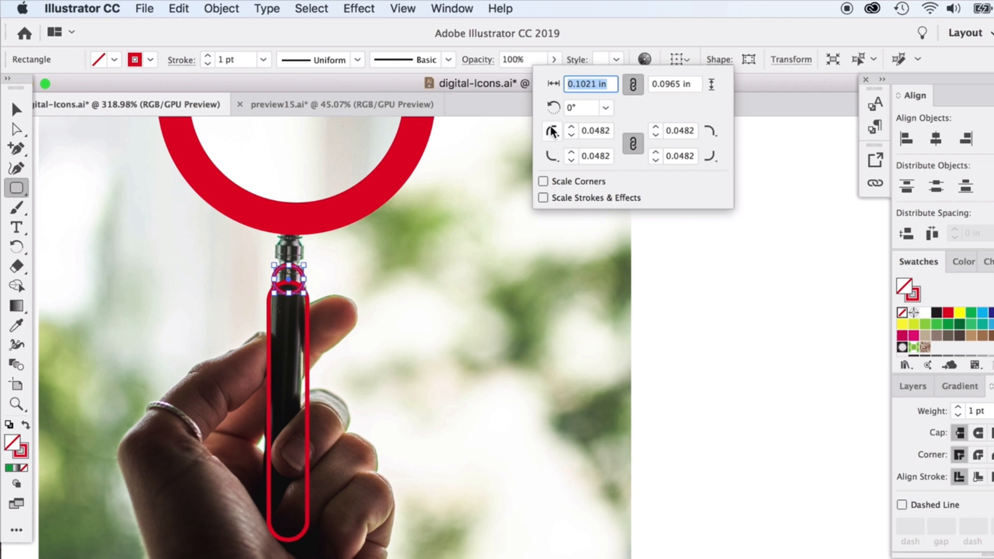
pyautogui.moveTo(595, 133); pyautogui.dragTo(599, 133)
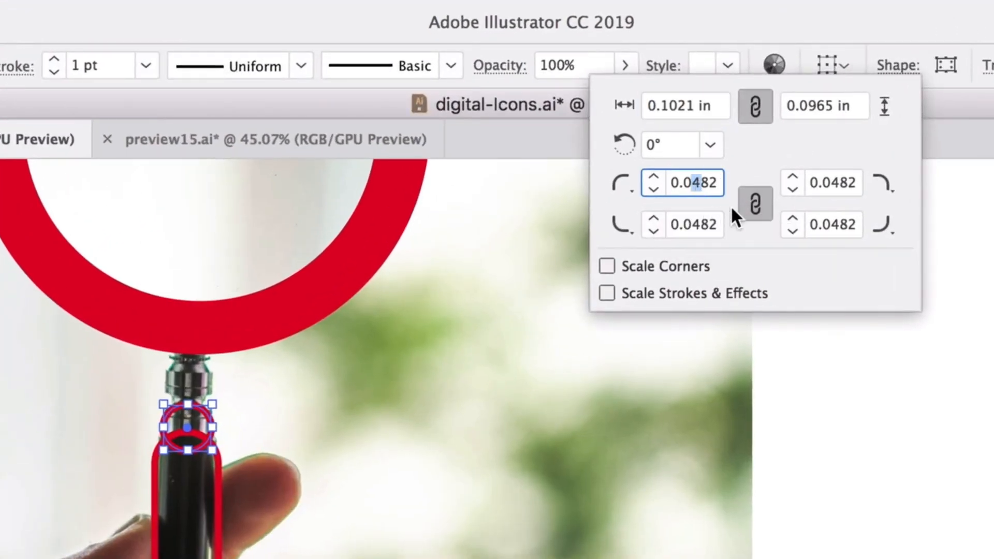
pyautogui.write('2')
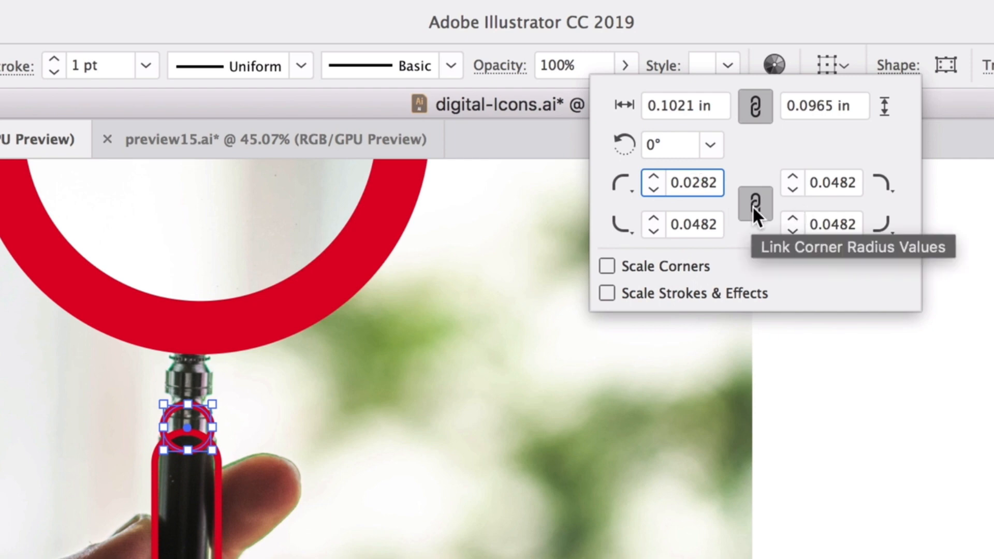
pyautogui.press('Return')
pyautogui.click(878, 307)
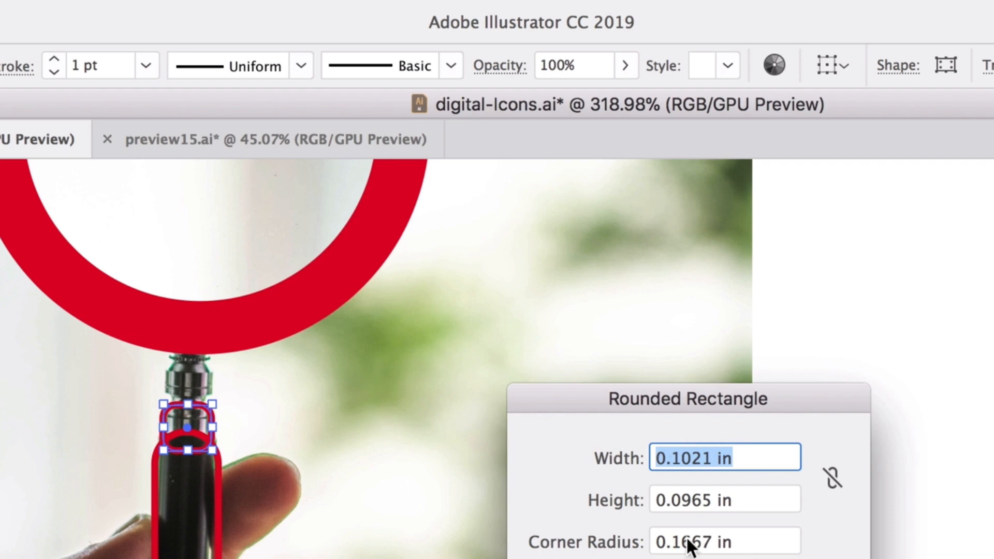
pyautogui.press('Escape')
pyautogui.click(757, 388)
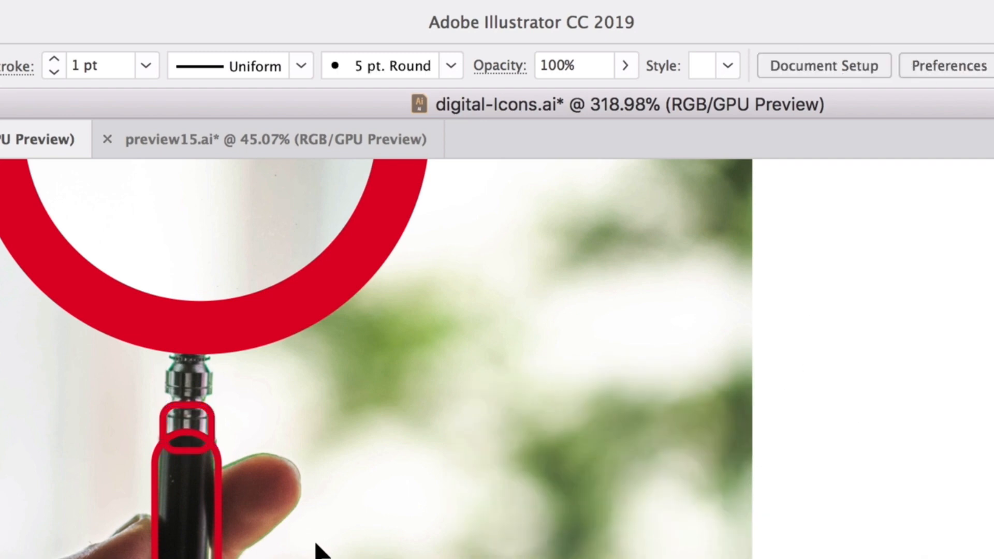
# Swap fill and stroke on the collar and handle rectangles so both have a solid red fill and no stroke
pyautogui.click(214, 434)
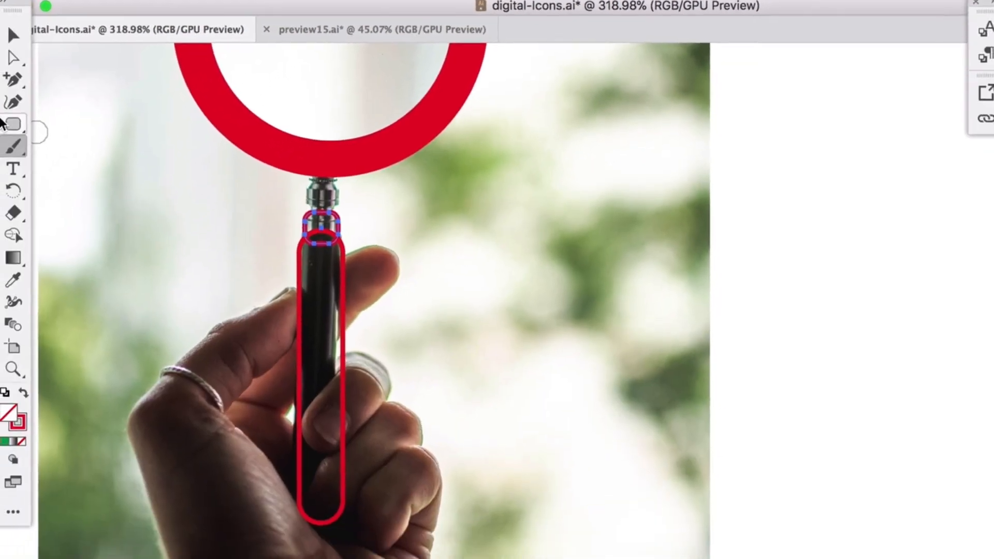
pyautogui.click(14, 35)
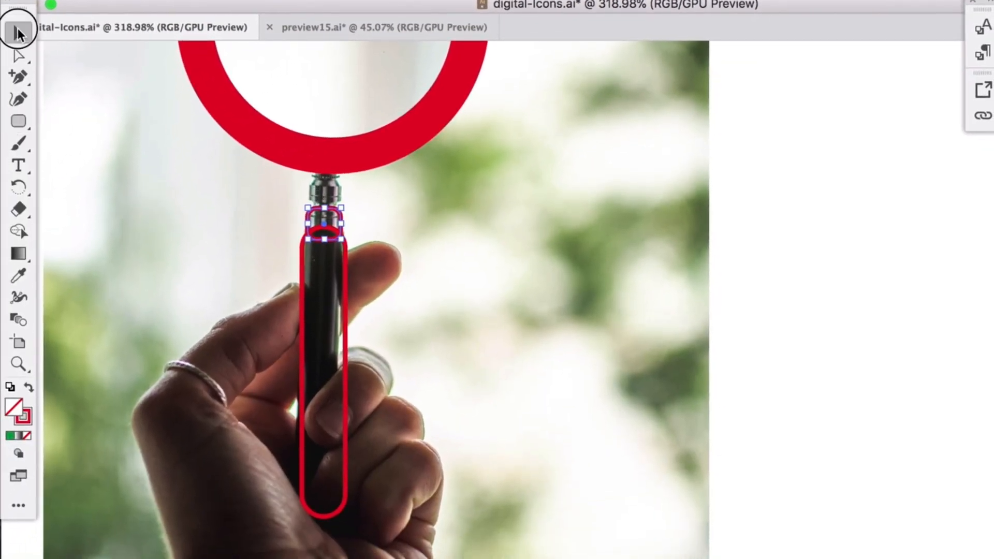
pyautogui.keyDown('shift'); pyautogui.click(301, 262); pyautogui.keyUp('shift')
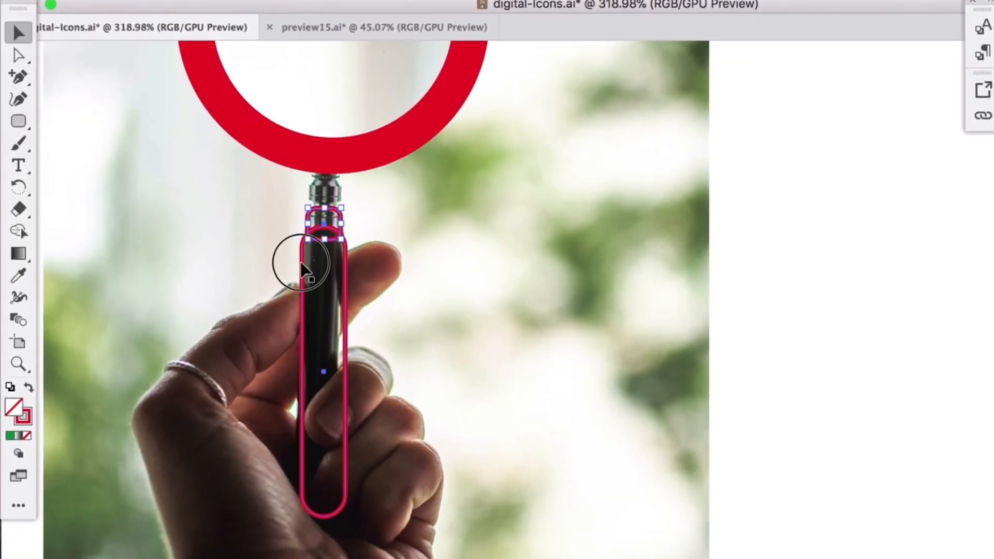
pyautogui.click(28, 387)
pyautogui.click(766, 262)
pyautogui.scroll(2, 311, 273)
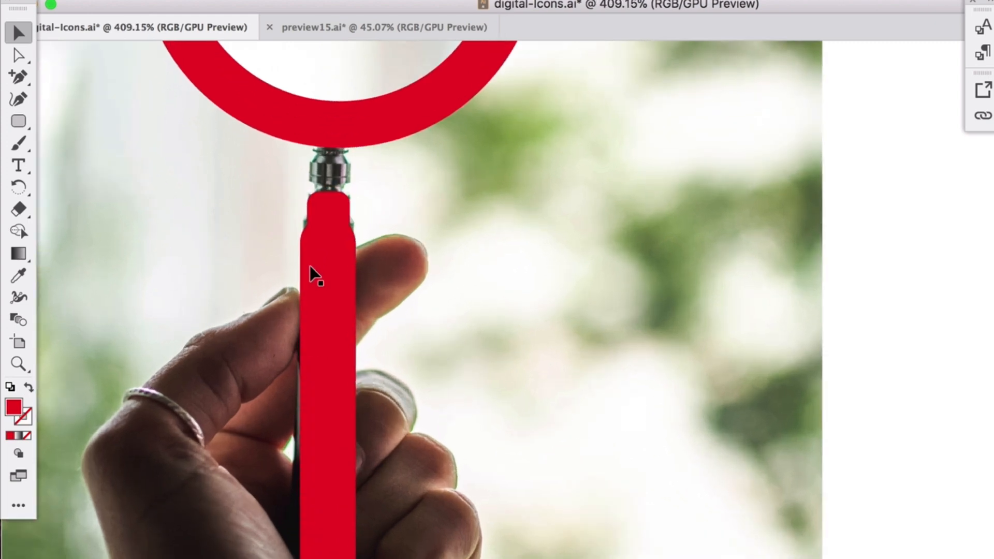
# Draw two rounded rectangles over the metal neck: a small one just above the collar and a wider pill-shaped one above it
pyautogui.scroll(2, 310, 268)
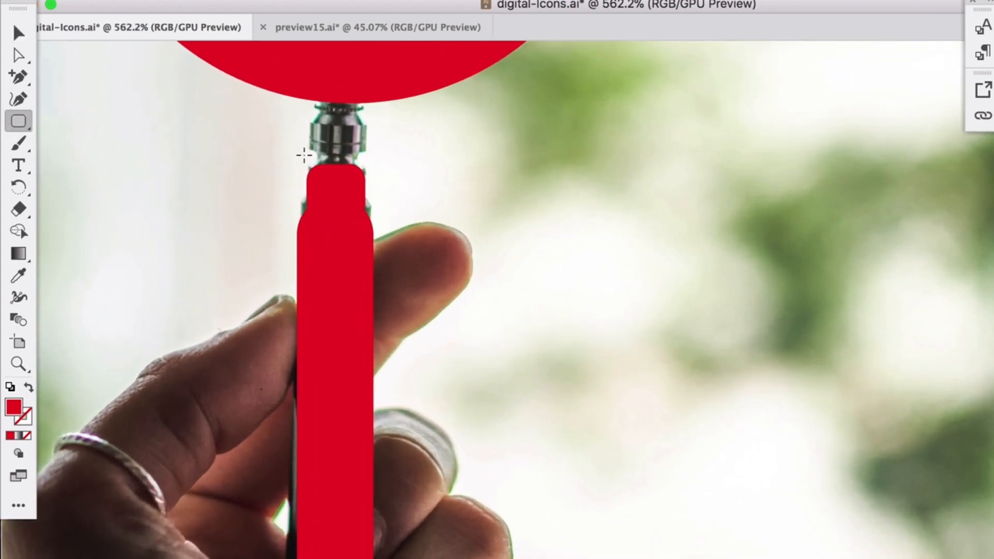
pyautogui.moveTo(317, 152)
pyautogui.mouseDown()
pyautogui.moveTo(337, 172)
pyautogui.moveTo(358, 175)
pyautogui.mouseUp()
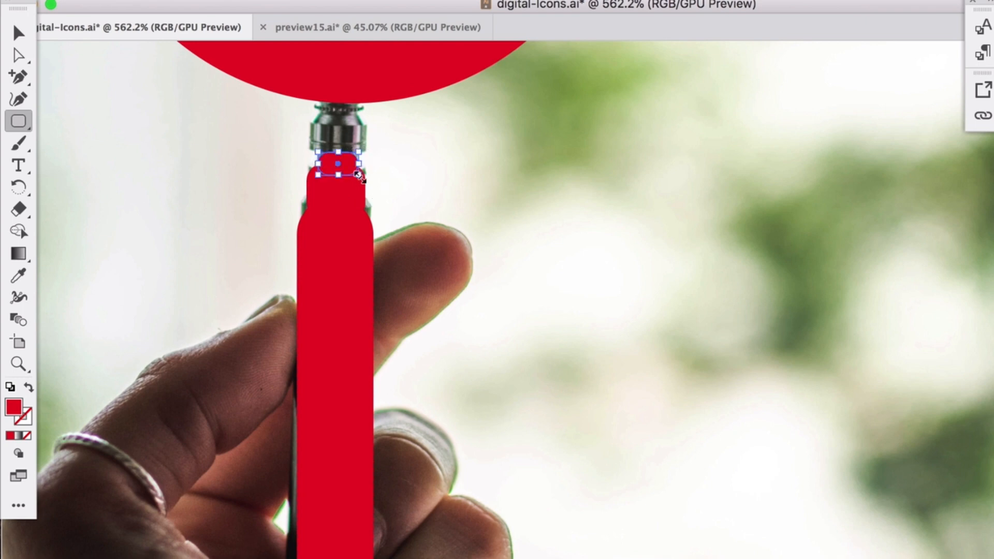
pyautogui.moveTo(306, 118); pyautogui.dragTo(372, 156)
pyautogui.press('v')
pyautogui.click(124, 98)
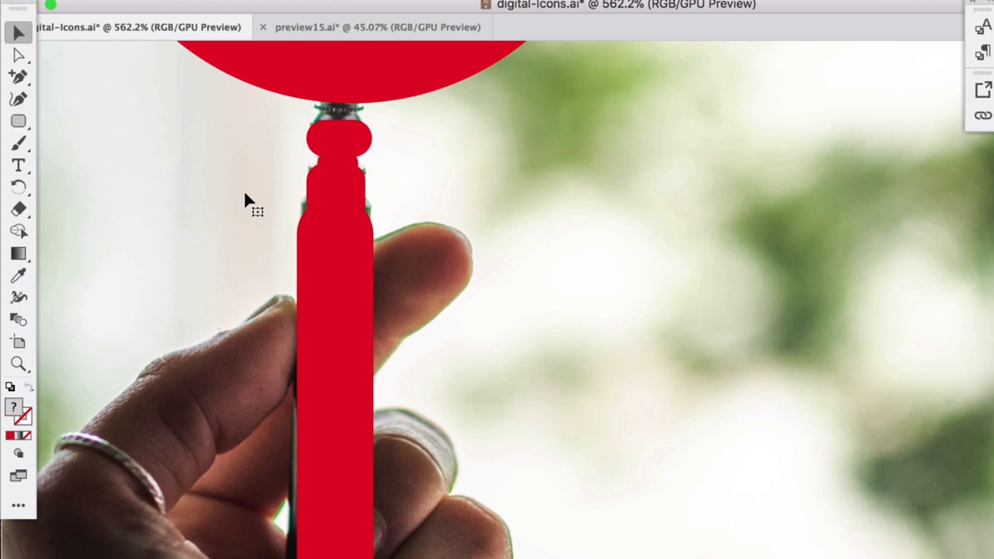
pyautogui.scroll(2, 248, 192)
pyautogui.click(321, 178)
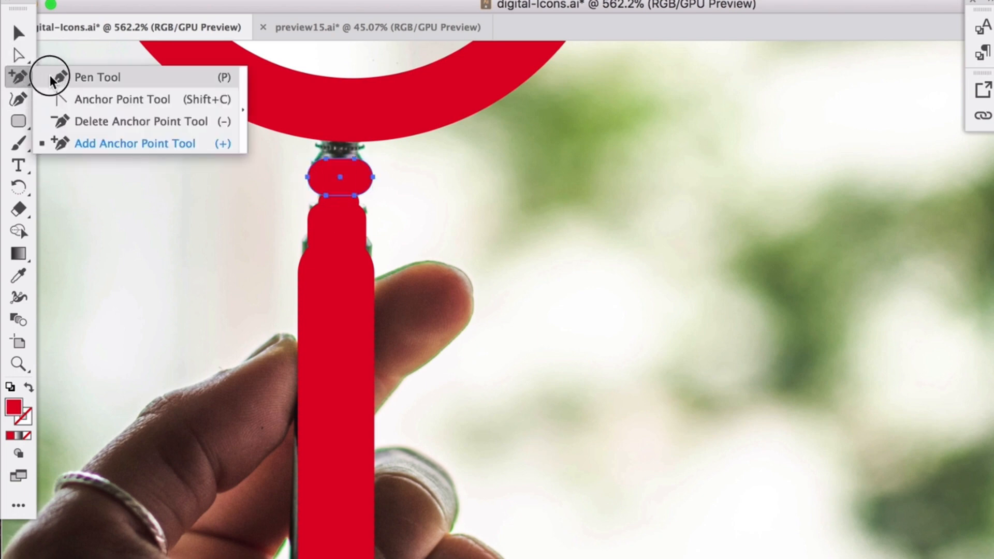
pyautogui.click(97, 77)
pyautogui.scroll(3, 326, 166)
pyautogui.click(314, 166)
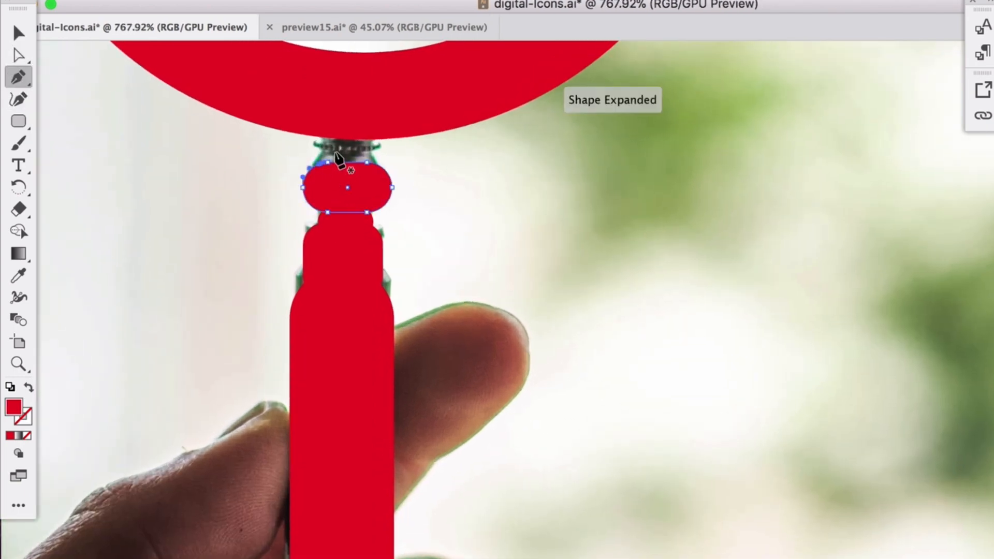
pyautogui.moveTo(338, 150); pyautogui.dragTo(334, 123)
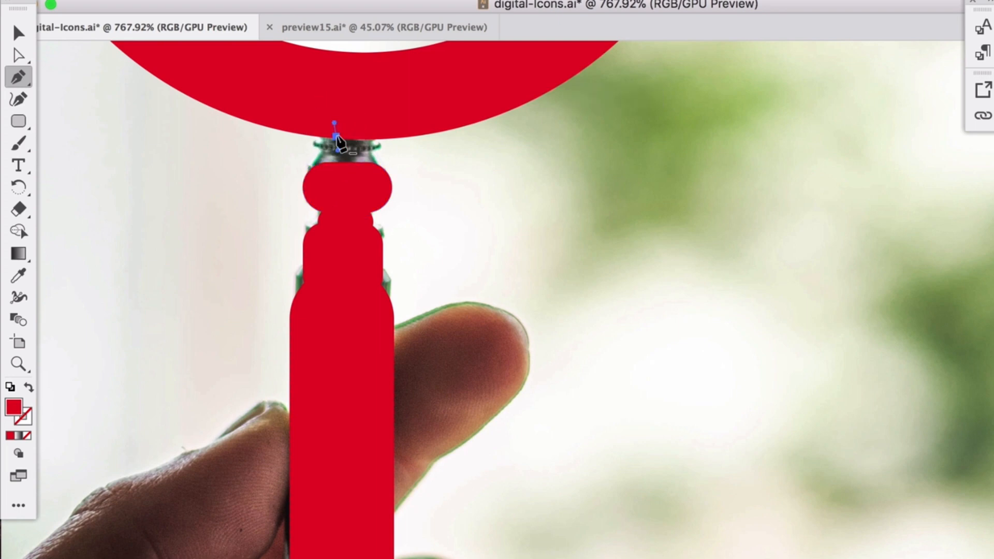
pyautogui.press('super+z')
# Draw a closed four-sided path with curved sides using the Pen tool, filling the gap between the ring and the pill-shaped piece
pyautogui.scroll(4, 362, 172)
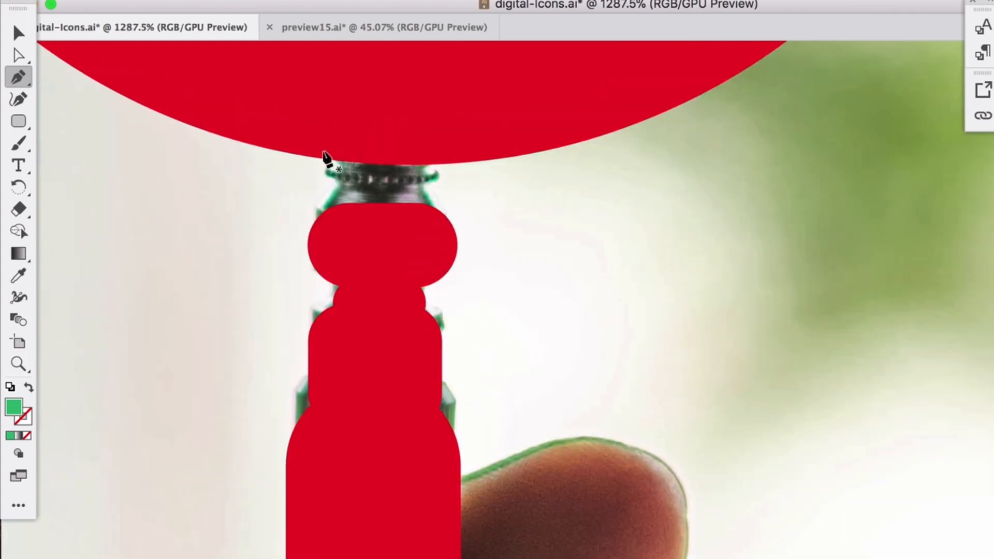
pyautogui.moveTo(347, 153); pyautogui.dragTo(322, 236)
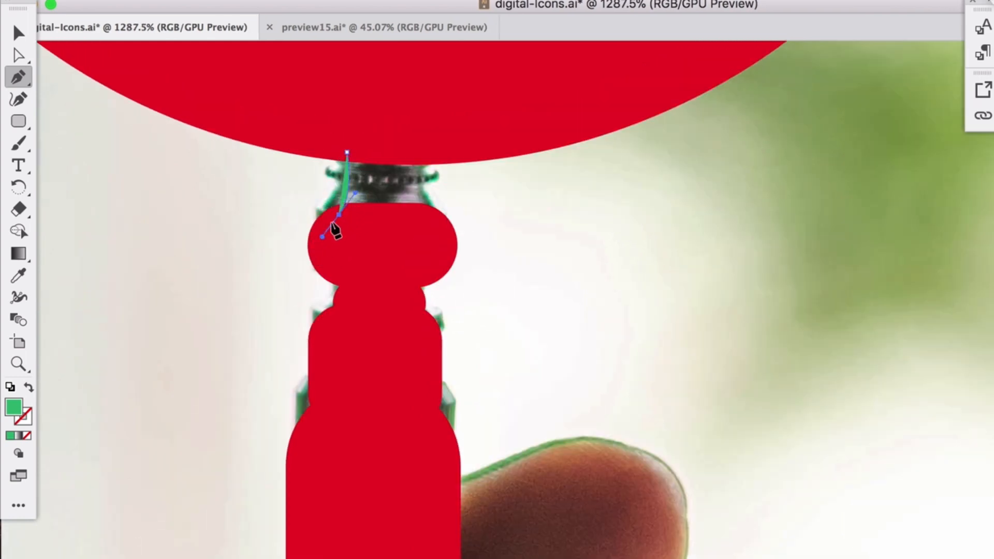
pyautogui.click(340, 214)
pyautogui.click(426, 214)
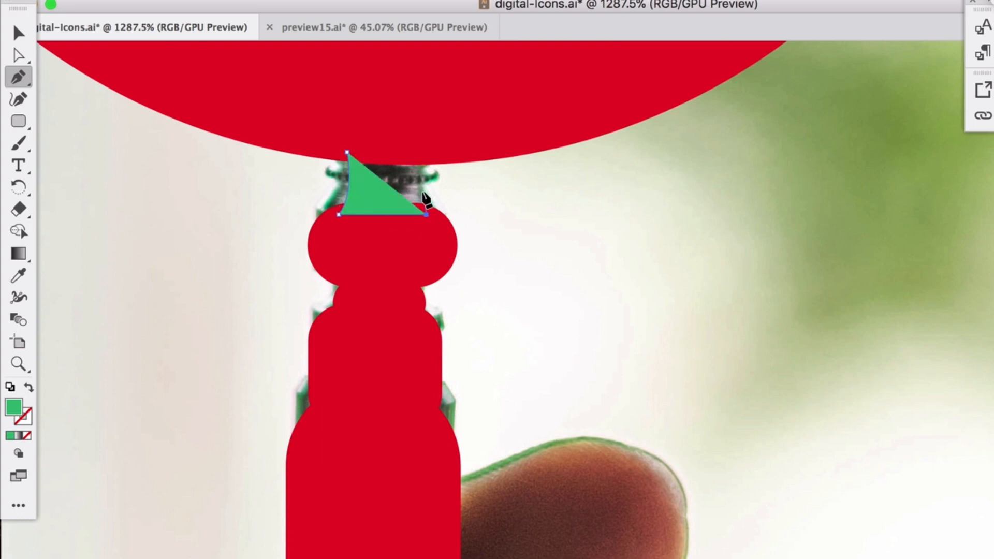
pyautogui.moveTo(414, 150); pyautogui.dragTo(424, 126)
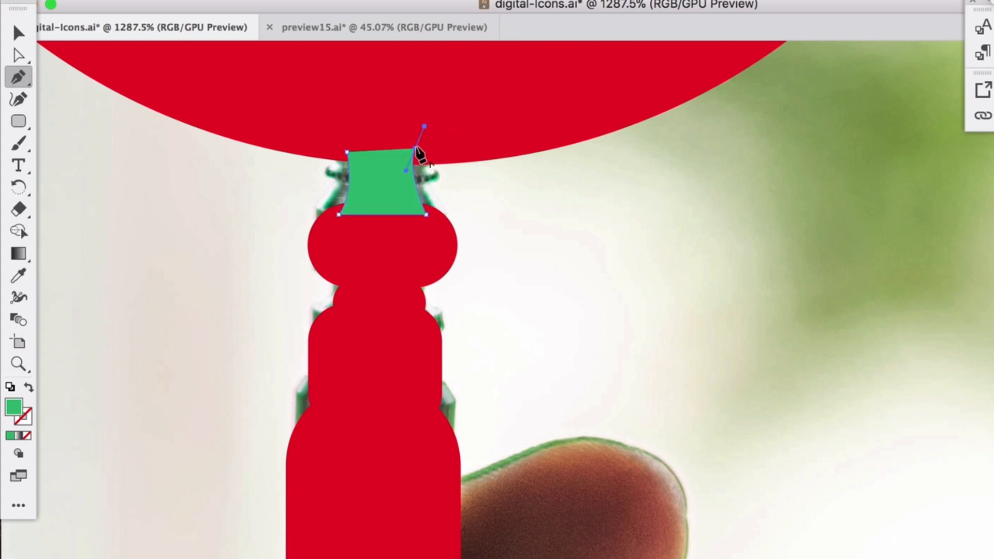
pyautogui.click(347, 153)
# Sample the red of the existing handle shapes so the new neck path has the same solid red fill
pyautogui.click(18, 276)
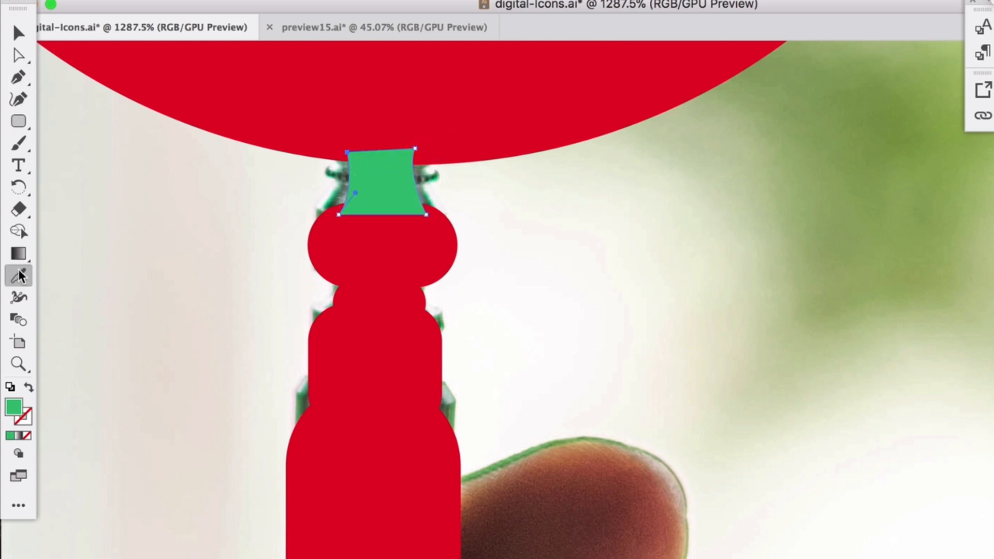
pyautogui.click(222, 73)
pyautogui.click(308, 260)
pyautogui.click(372, 357)
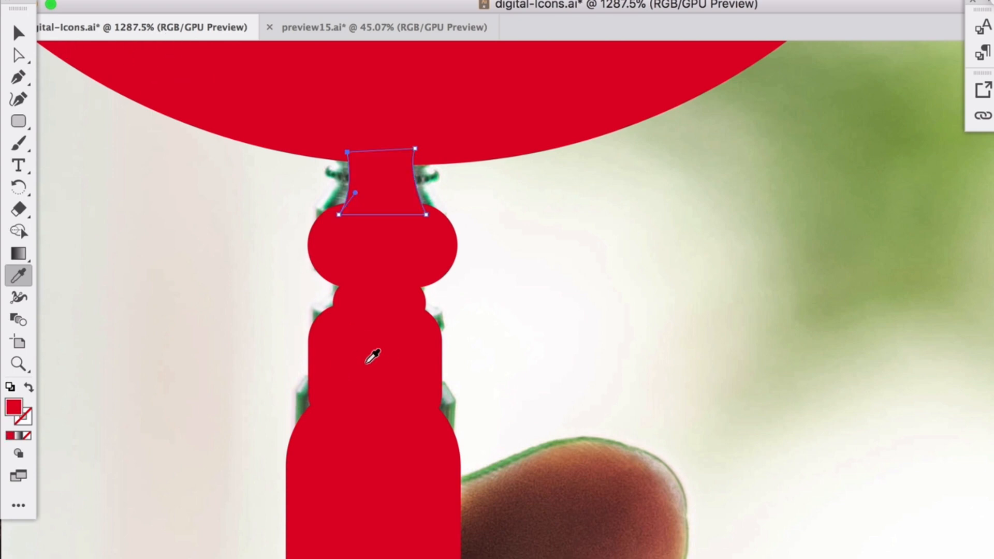
pyautogui.click(19, 33)
# Recolour the collar above the handle teal and the pill-shaped neck piece blue so the parts can be told apart
pyautogui.scroll(-3, 288, 283)
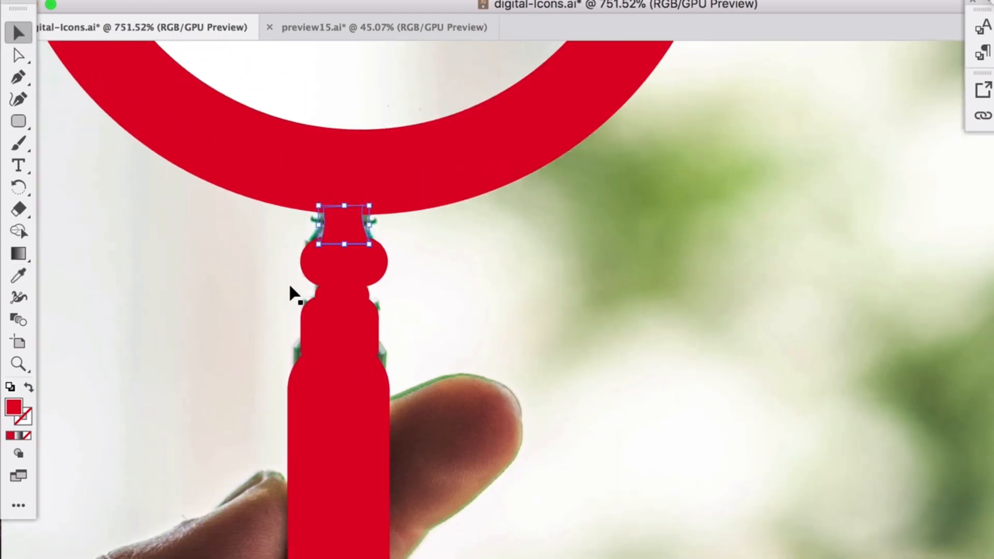
pyautogui.scroll(-3, 289, 285)
pyautogui.scroll(-2, 291, 285)
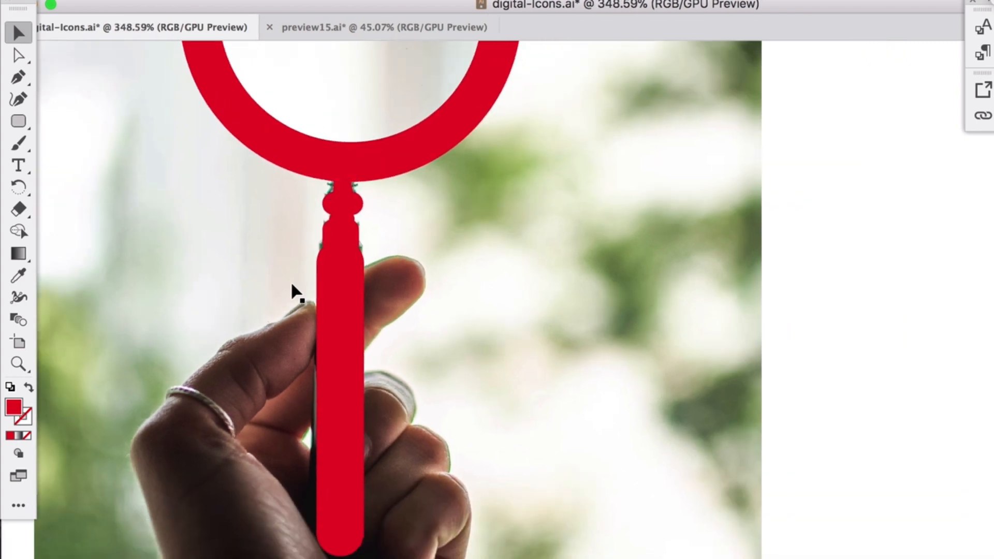
pyautogui.scroll(1, 313, 290)
pyautogui.click(346, 303)
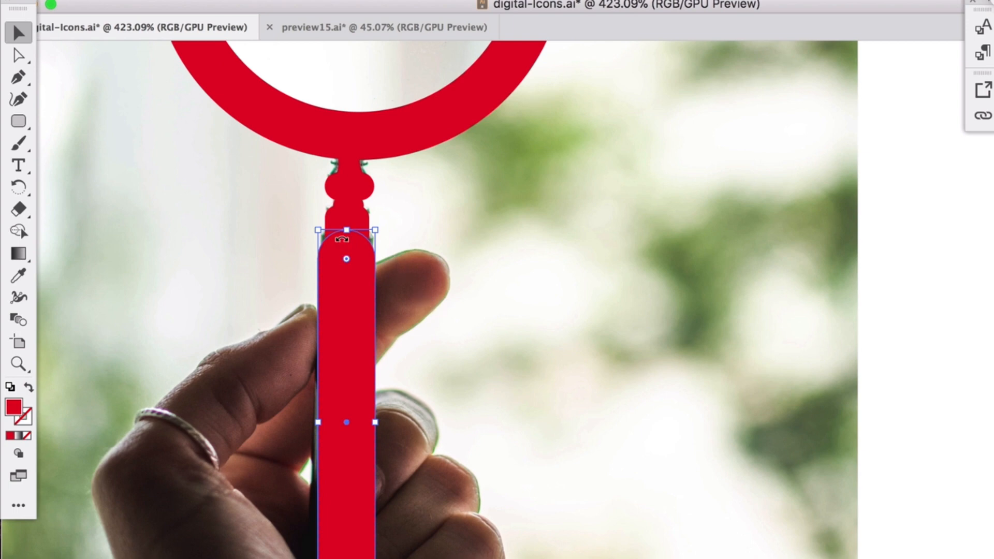
pyautogui.click(350, 227)
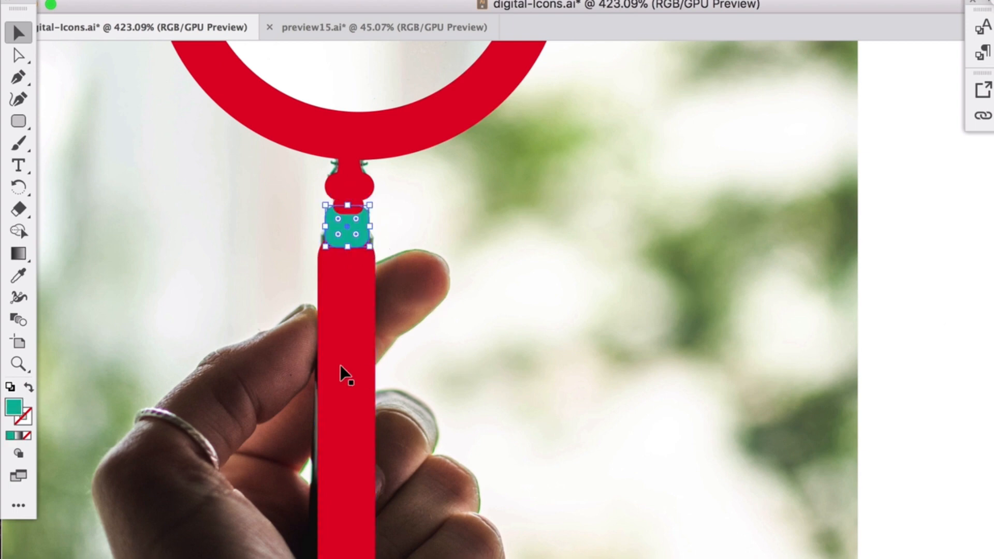
pyautogui.click(349, 186)
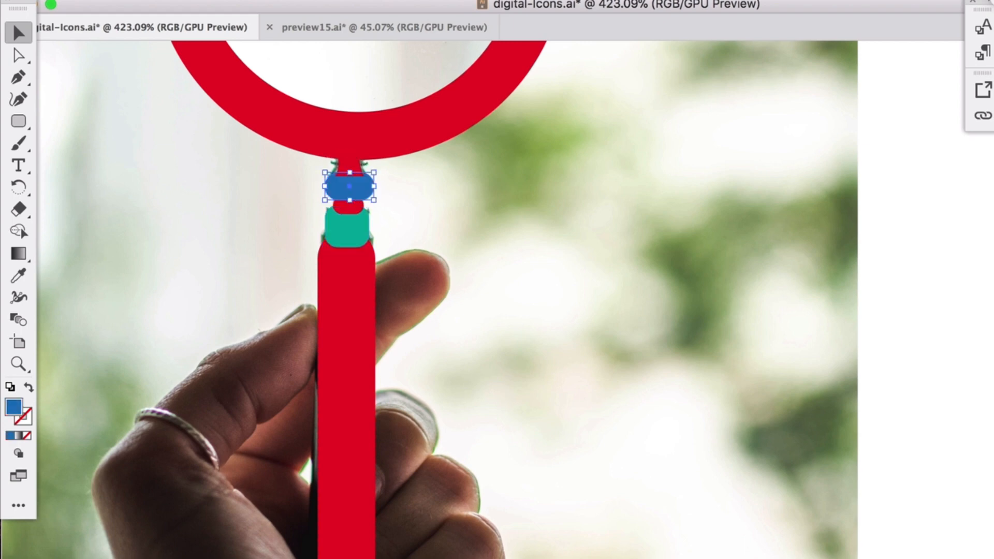
pyautogui.click(879, 206)
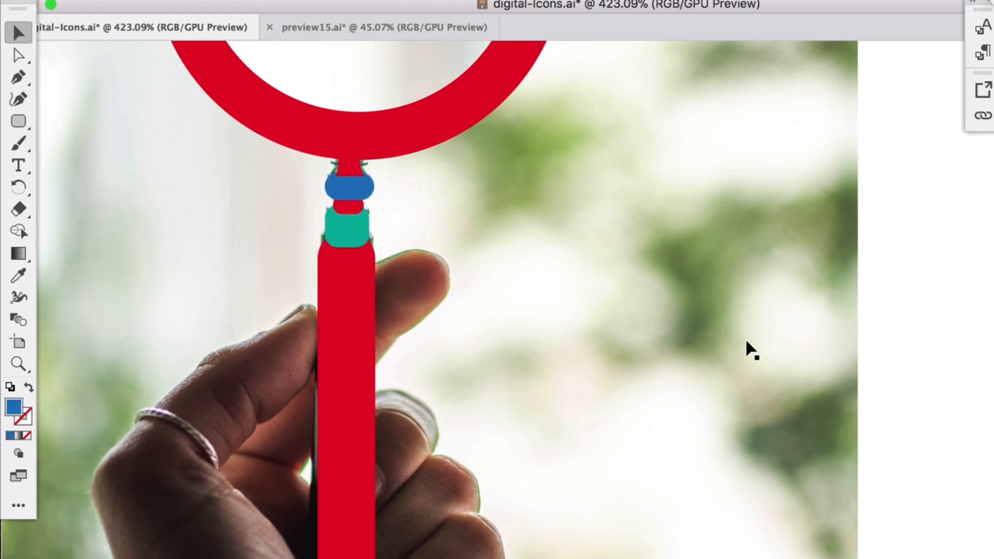
# Select the handle, collar, both rounded neck pieces and the neck path together and align them horizontally by their centres
pyautogui.click(347, 346)
pyautogui.keyDown('shift'); pyautogui.click(334, 220); pyautogui.keyUp('shift')
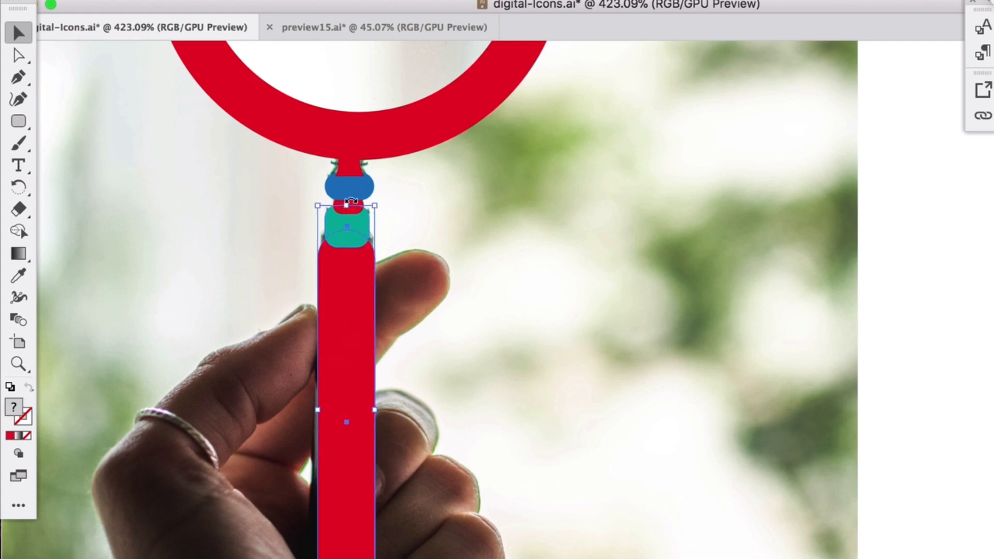
pyautogui.keyDown('shift'); pyautogui.click(362, 178); pyautogui.keyUp('shift')
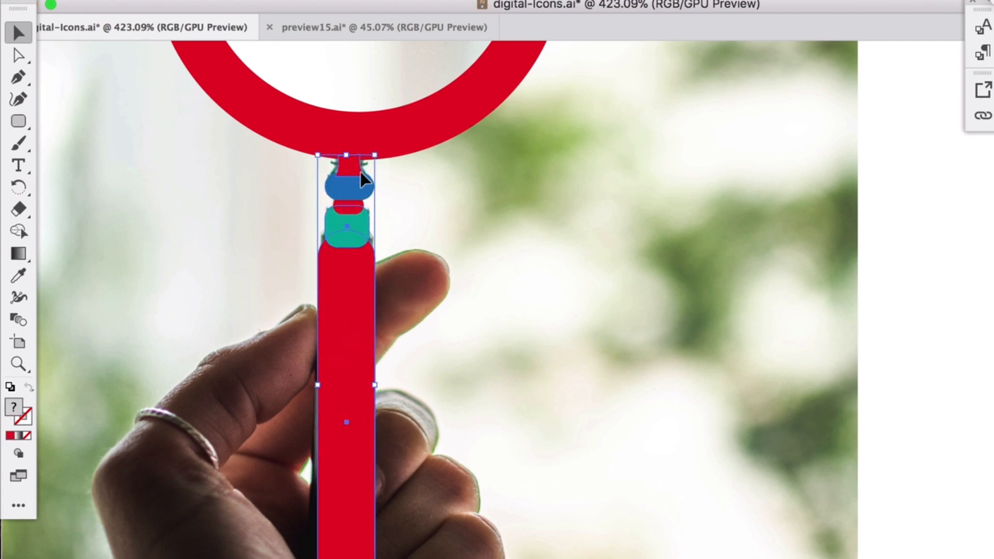
pyautogui.keyDown('shift'); pyautogui.click(359, 202); pyautogui.keyUp('shift')
pyautogui.keyDown('shift'); pyautogui.click(359, 202); pyautogui.keyUp('shift')
pyautogui.keyDown('shift'); pyautogui.click(355, 202); pyautogui.keyUp('shift')
pyautogui.keyDown('shift'); pyautogui.click(342, 204); pyautogui.keyUp('shift')
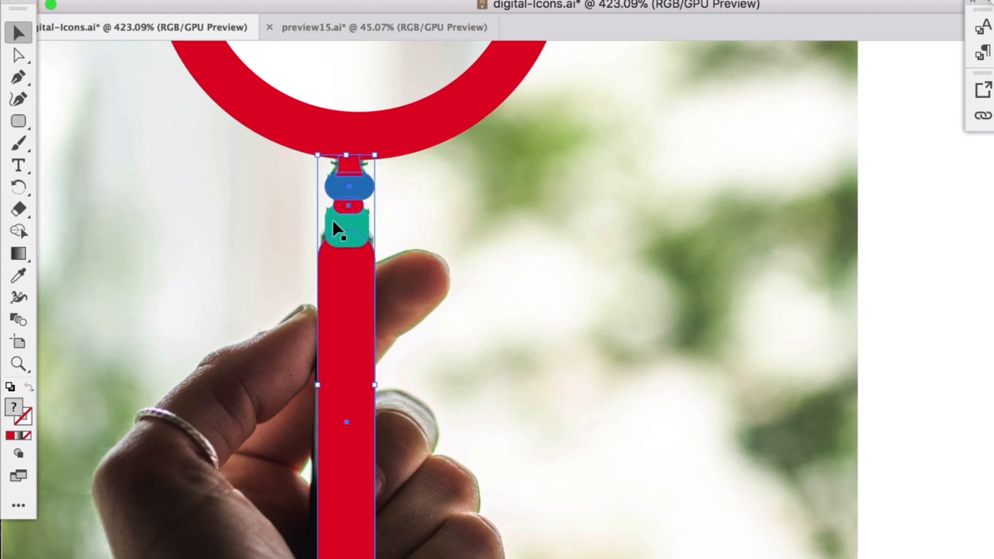
pyautogui.keyDown('shift'); pyautogui.click(335, 229); pyautogui.keyUp('shift')
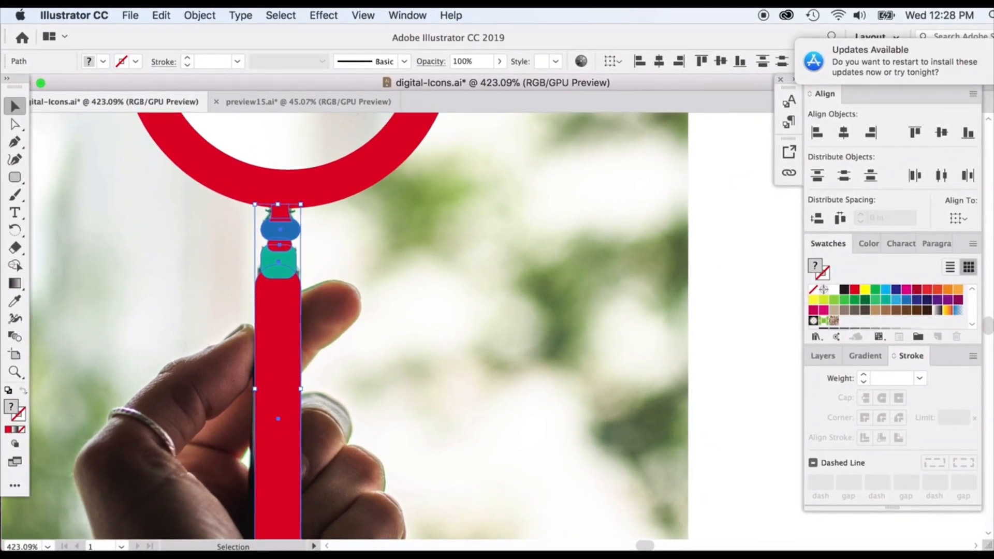
pyautogui.click(992, 73)
pyautogui.click(963, 164)
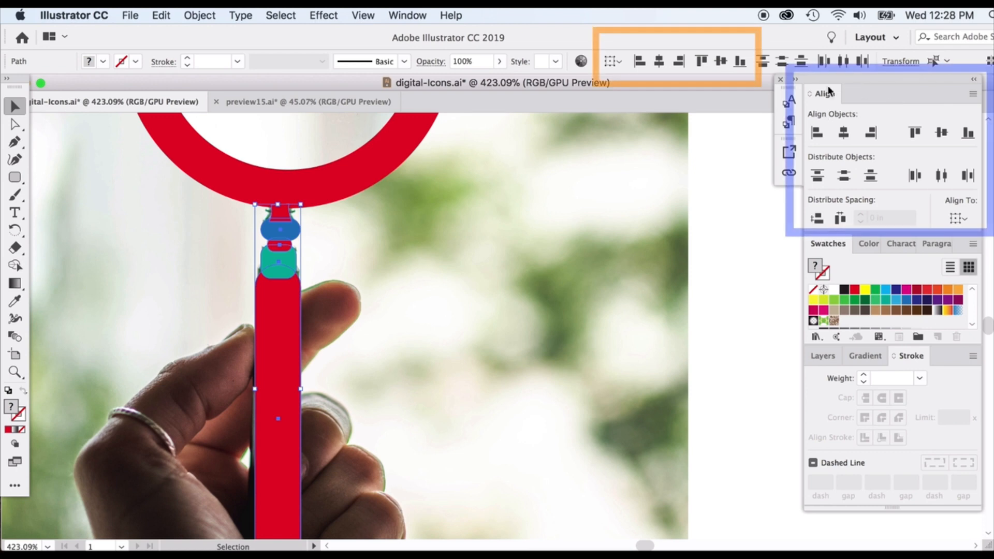
pyautogui.click(843, 133)
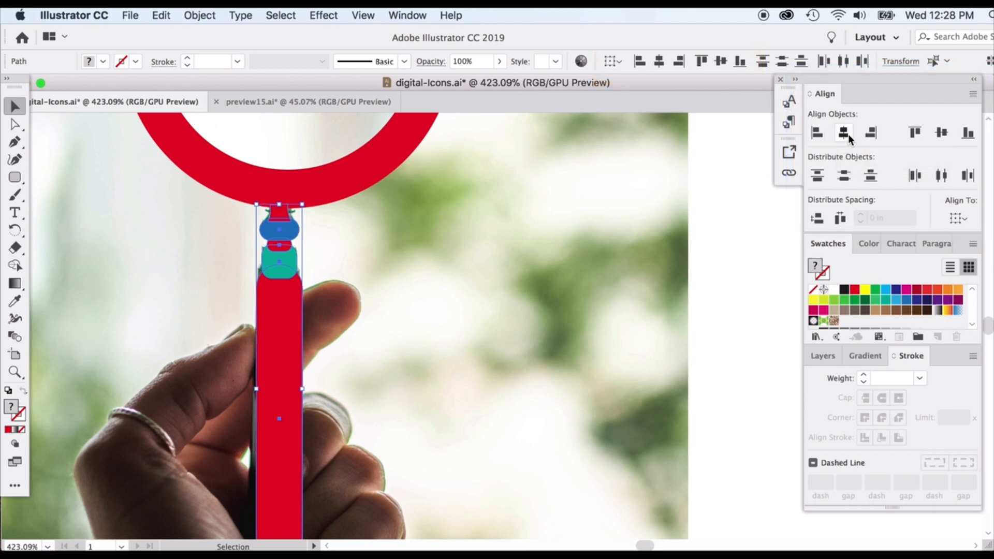
pyautogui.click(844, 133)
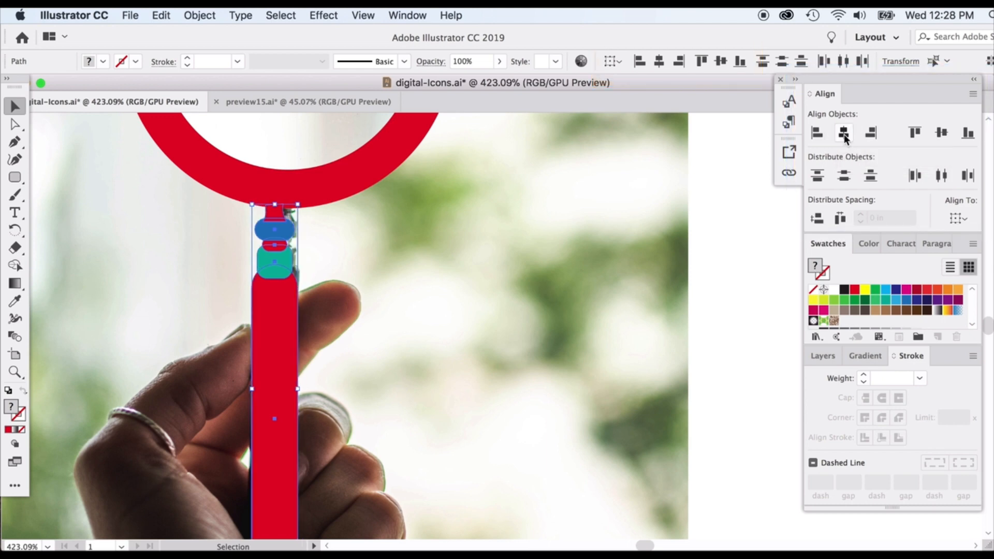
# Group the aligned handle parts and recolour the whole group solid red
pyautogui.rightClick(280, 235)
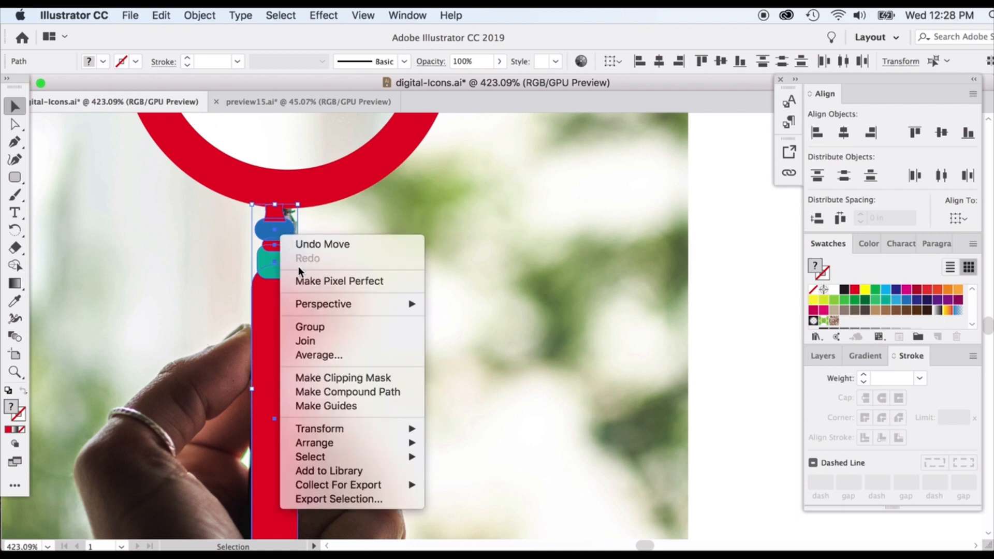
pyautogui.click(313, 327)
pyautogui.scroll(-5, 312, 235)
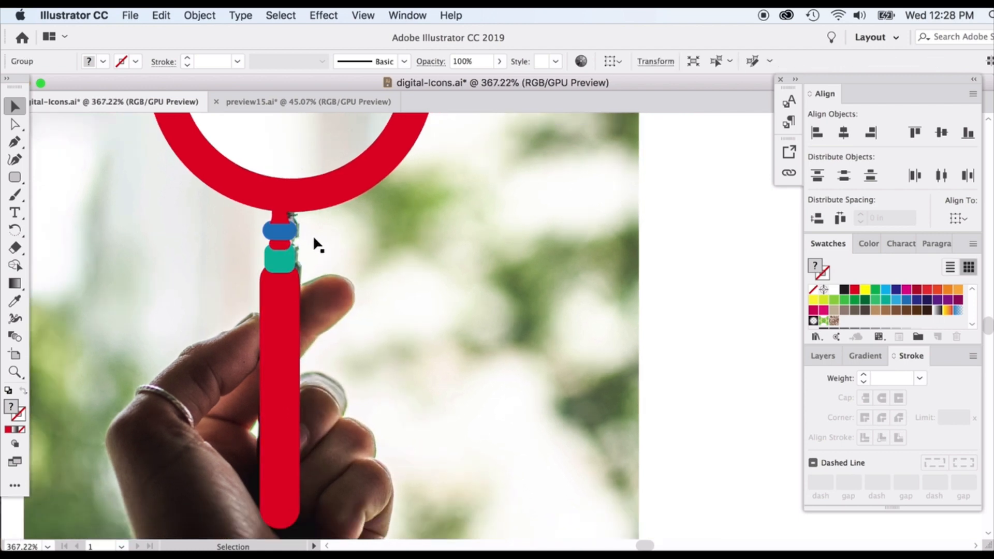
pyautogui.scroll(2, 315, 241)
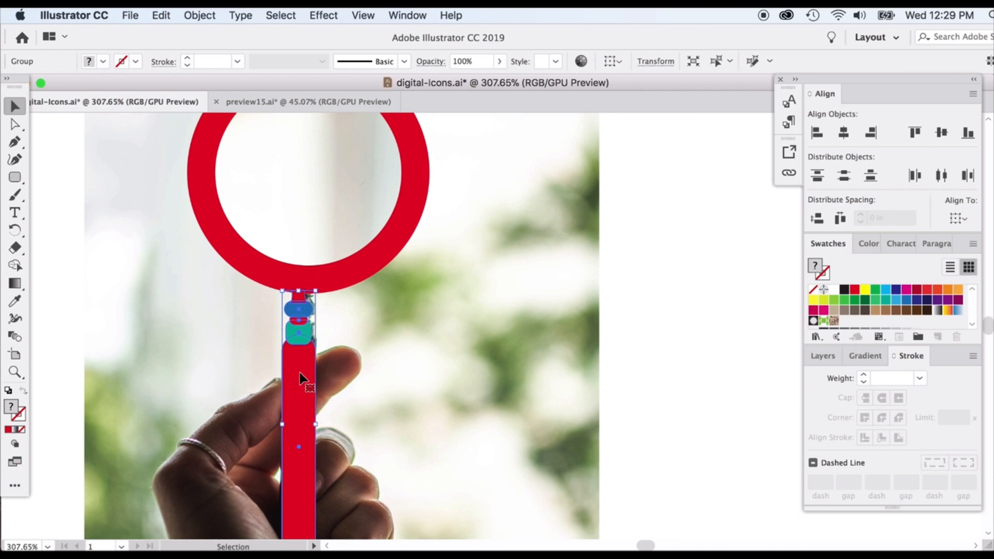
pyautogui.click(318, 372)
pyautogui.click(314, 377)
pyautogui.click(854, 289)
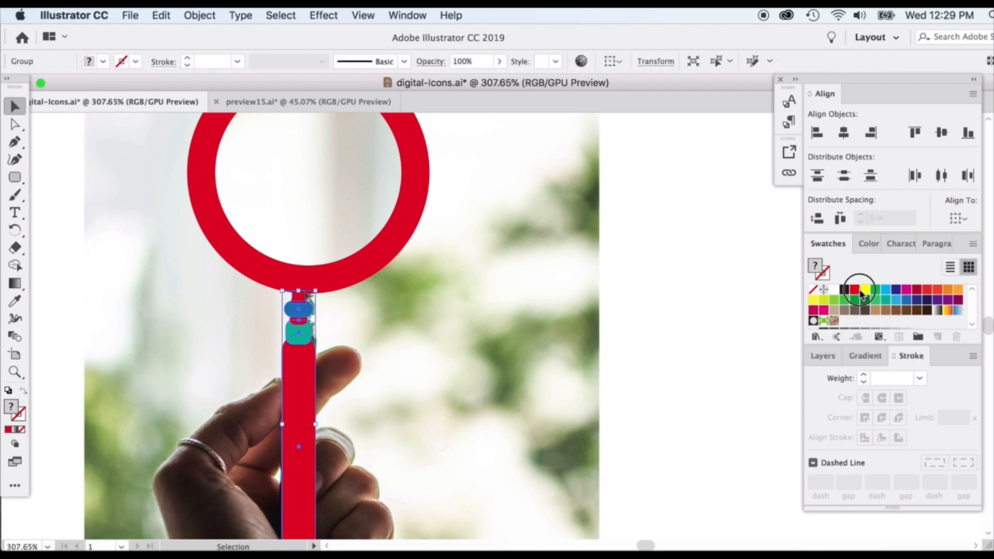
pyautogui.click(698, 295)
# Align the handle group and the lens ring horizontally by their centres and deselect them
pyautogui.click(289, 365)
pyautogui.keyDown('shift'); pyautogui.click(254, 278); pyautogui.keyUp('shift')
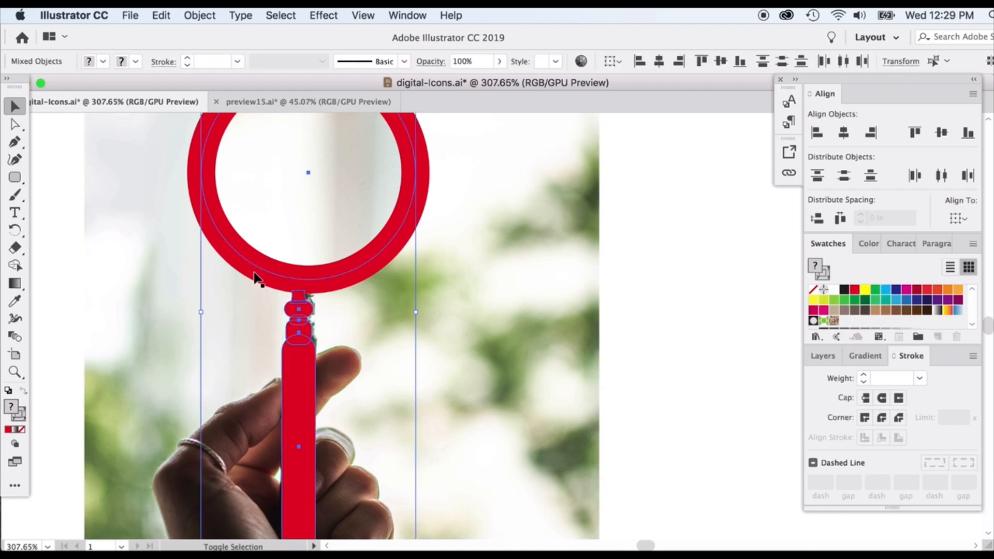
pyautogui.click(843, 133)
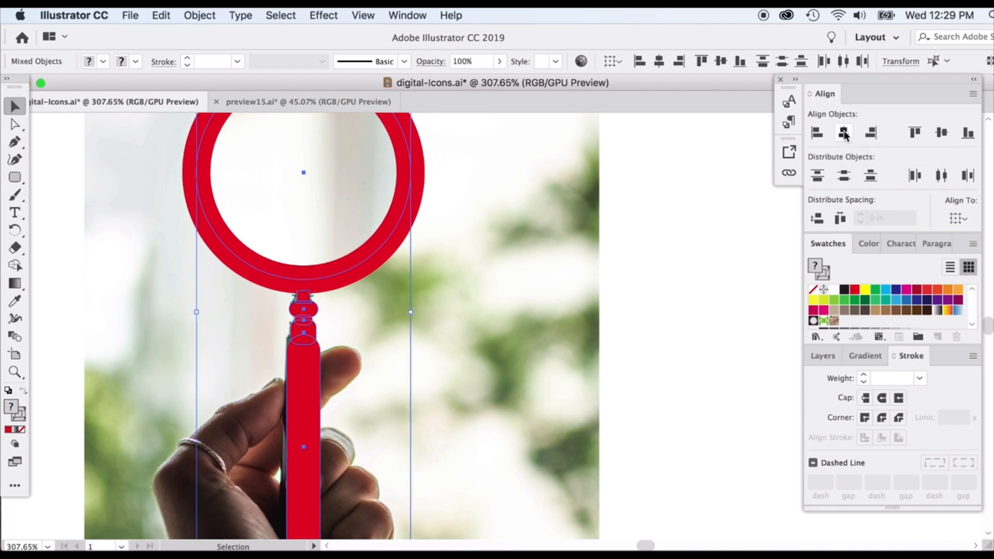
pyautogui.click(678, 199)
# Try left and right alignment on the handle group and ring, and return both, horizontally centred, to their place over the photographed magnifying glass
pyautogui.click(310, 375)
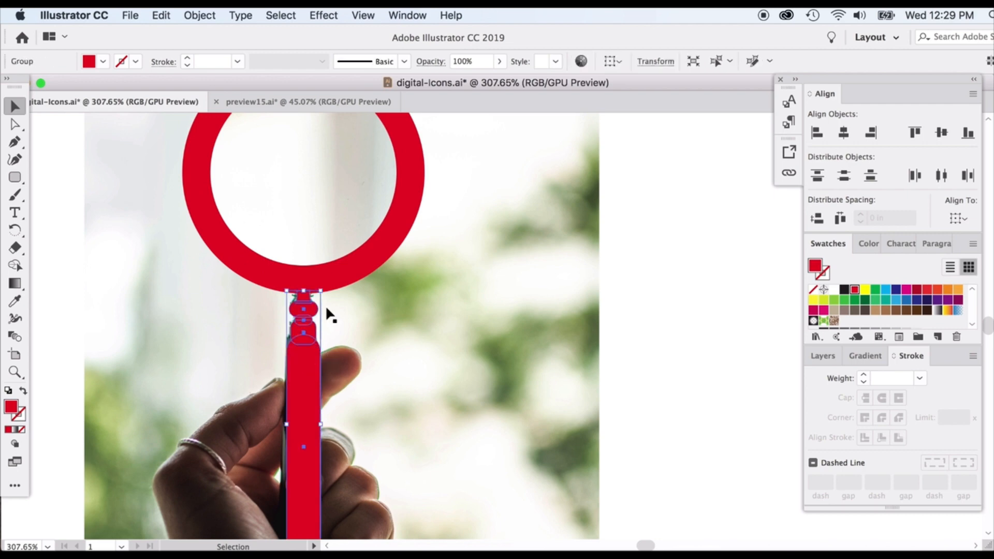
pyautogui.keyDown('shift'); pyautogui.click(348, 279); pyautogui.keyUp('shift')
pyautogui.click(817, 134)
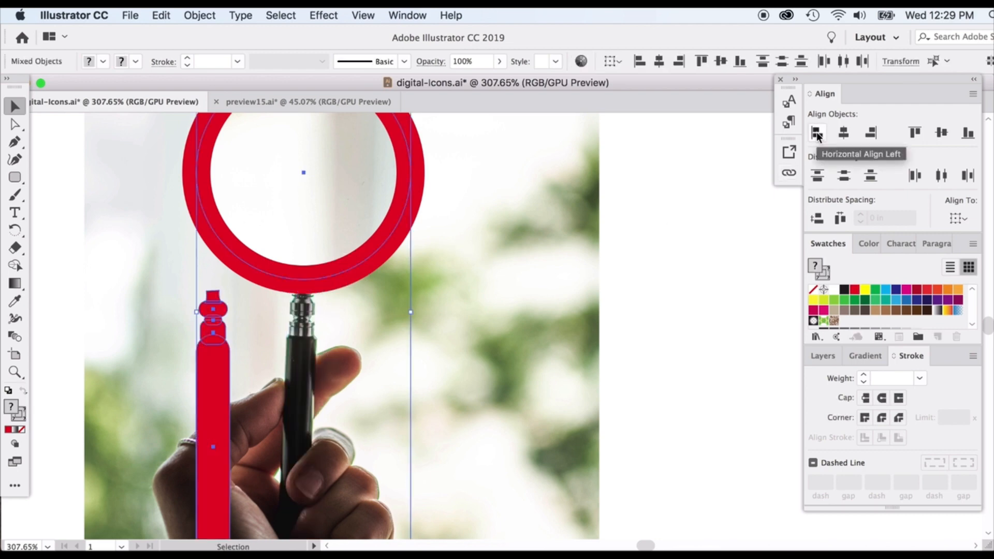
pyautogui.click(872, 137)
pyautogui.click(842, 134)
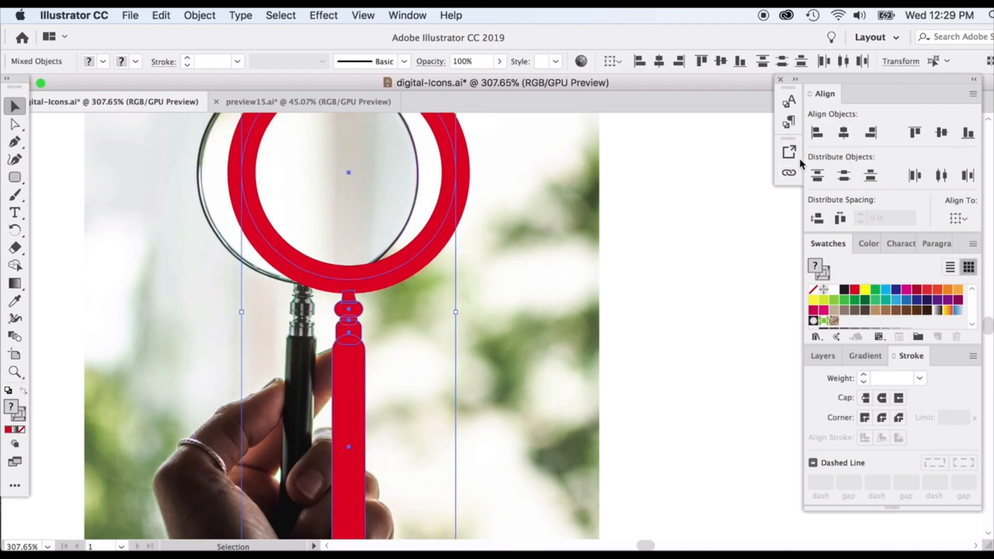
pyautogui.moveTo(380, 266); pyautogui.dragTo(332, 275)
pyautogui.click(666, 272)
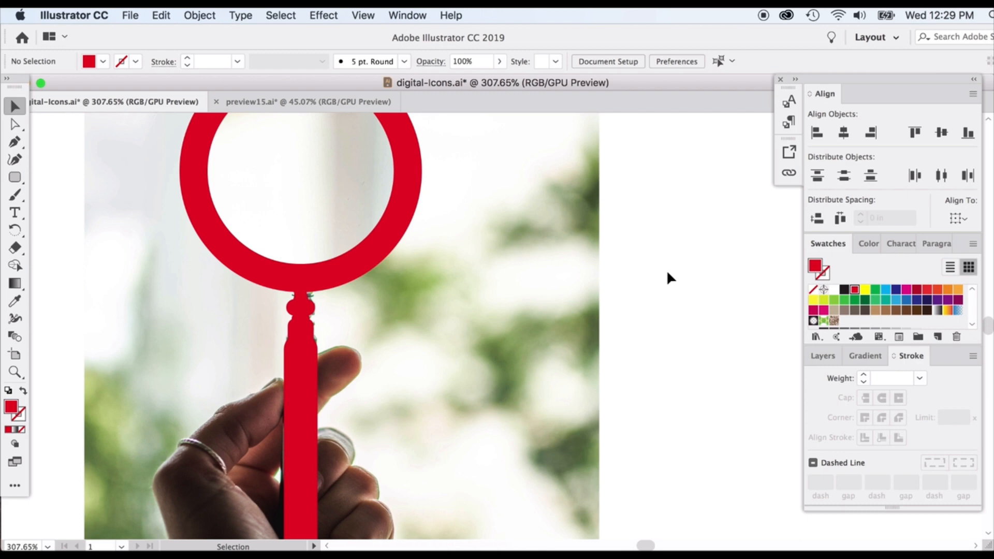
# Flare the top of the neck path by moving its two upper anchor points outward and up into the lens ring
pyautogui.scroll(5, 302, 321)
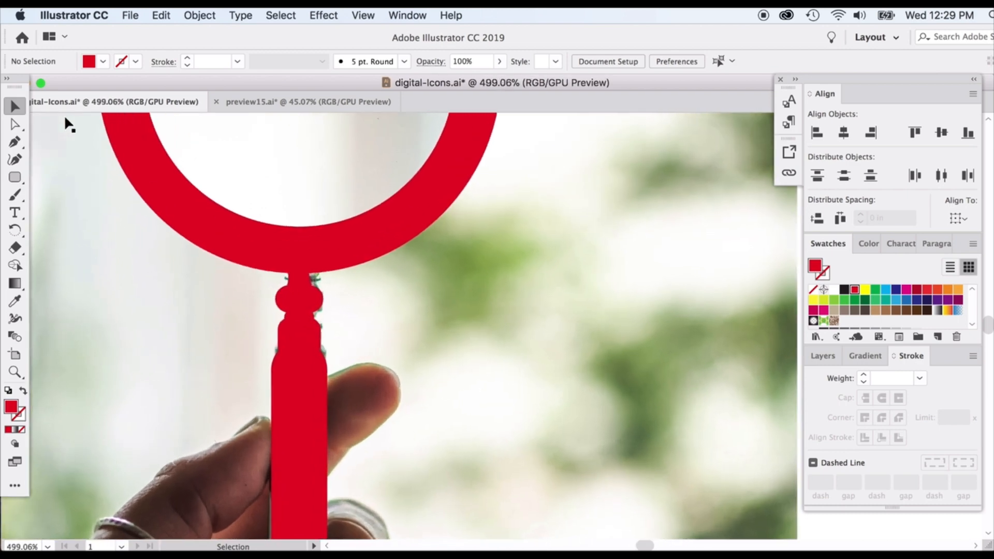
pyautogui.click(17, 127)
pyautogui.scroll(2, 286, 286)
pyautogui.click(294, 282)
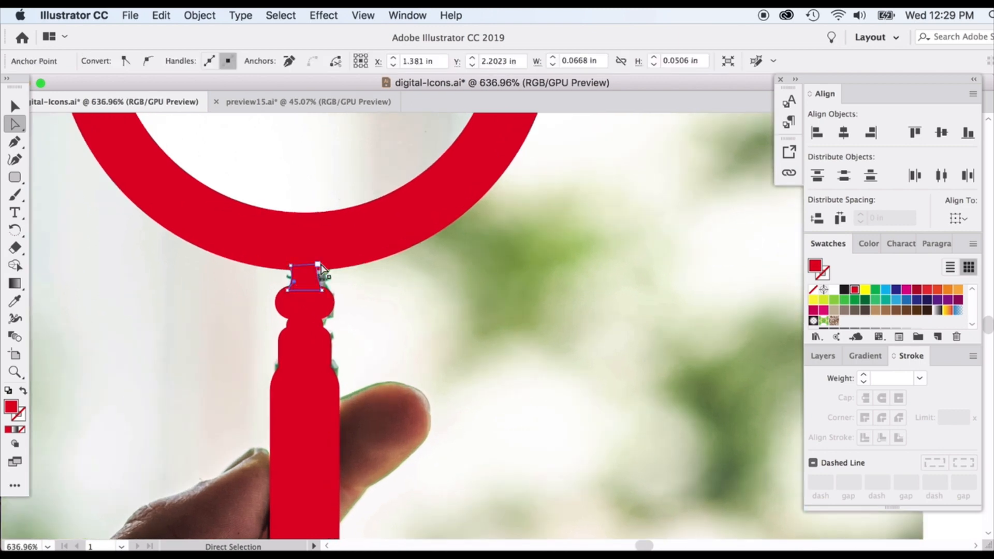
pyautogui.moveTo(317, 264); pyautogui.dragTo(282, 257)
pyautogui.click(314, 324)
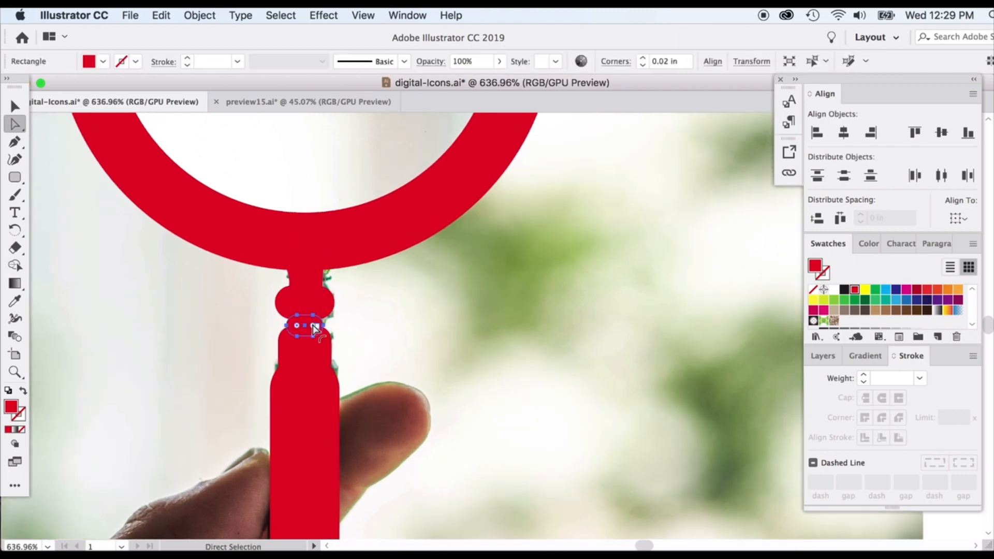
pyautogui.click(315, 276)
pyautogui.click(325, 259)
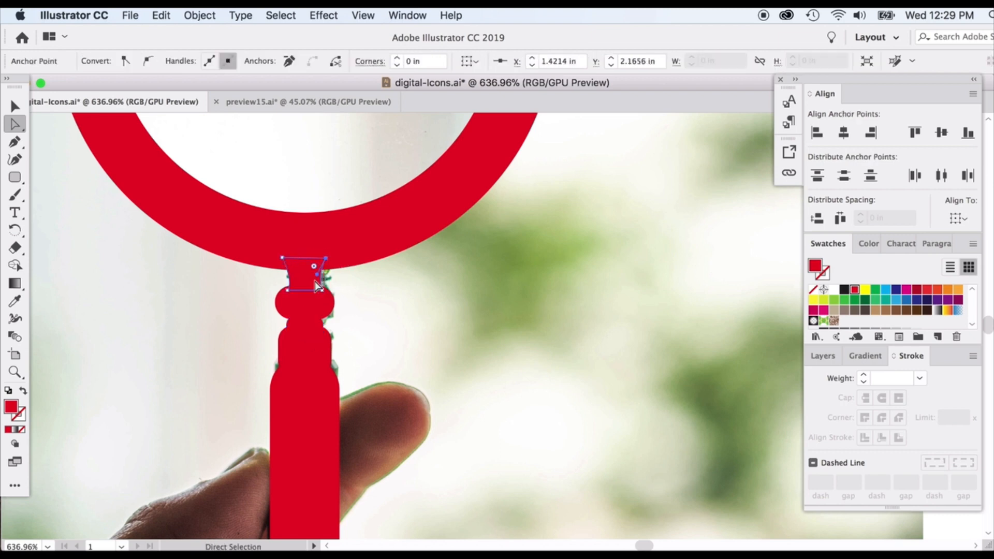
pyautogui.click(361, 288)
# Delete the photographed magnifying glass from behind the traced icon
pyautogui.press('super+0')
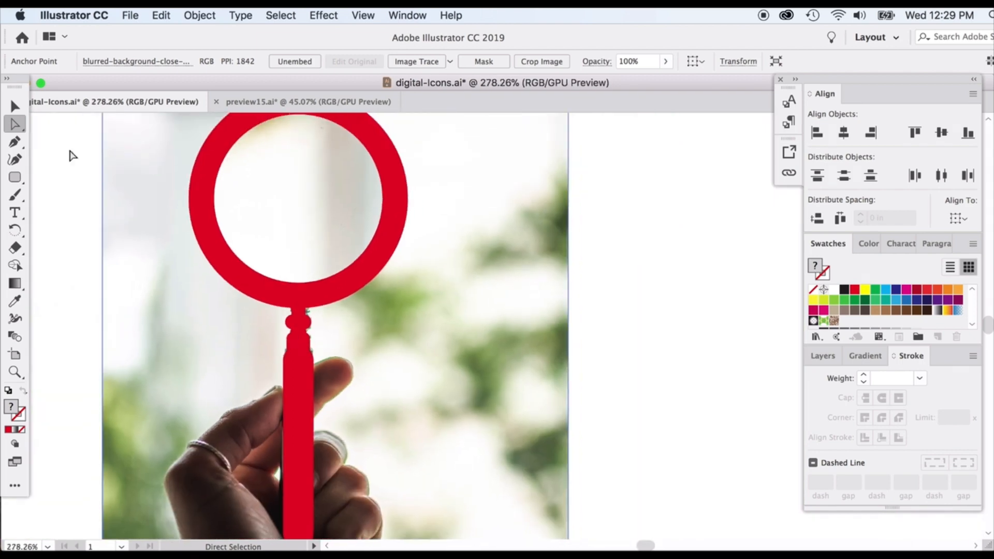
pyautogui.click(16, 106)
pyautogui.scroll(-5, 309, 312)
pyautogui.click(524, 346)
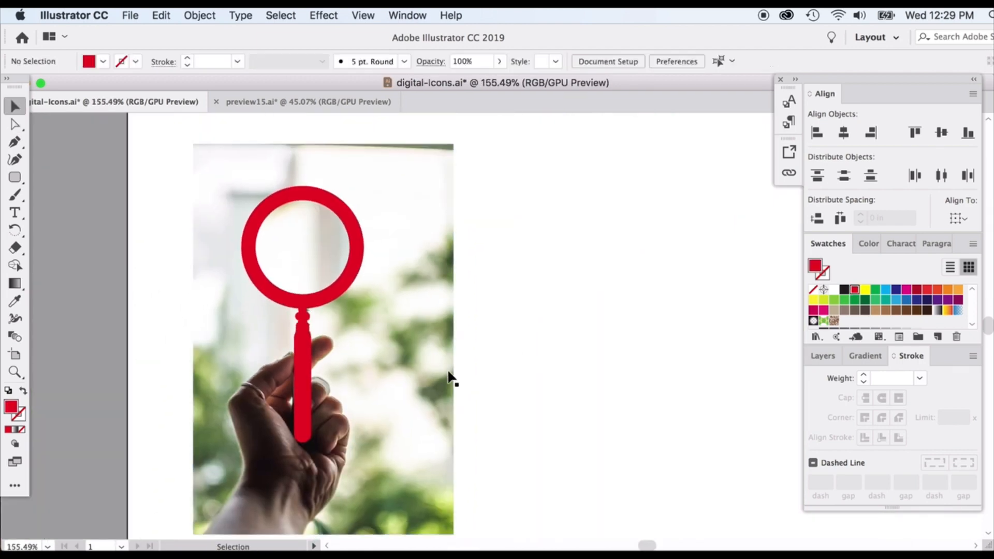
pyautogui.click(411, 410)
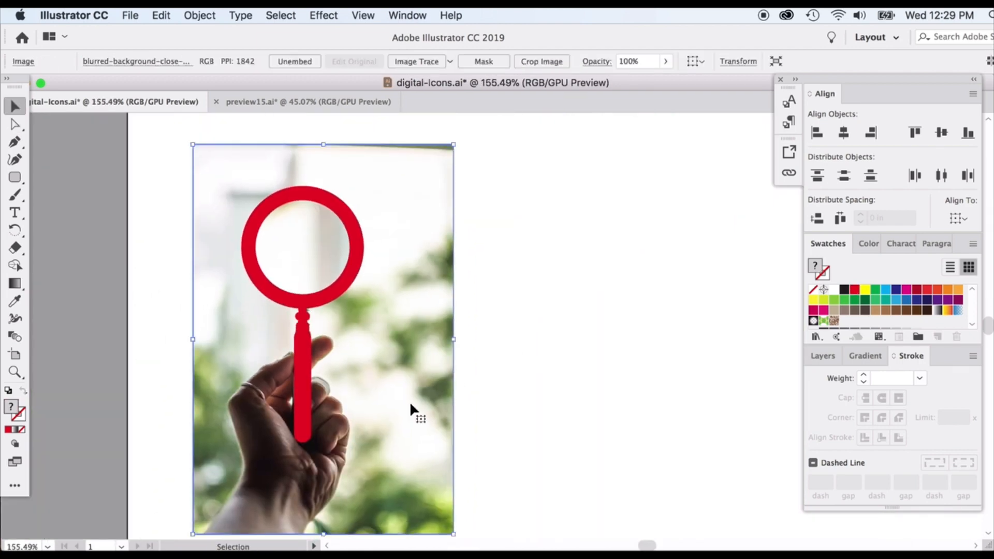
pyautogui.press('Delete')
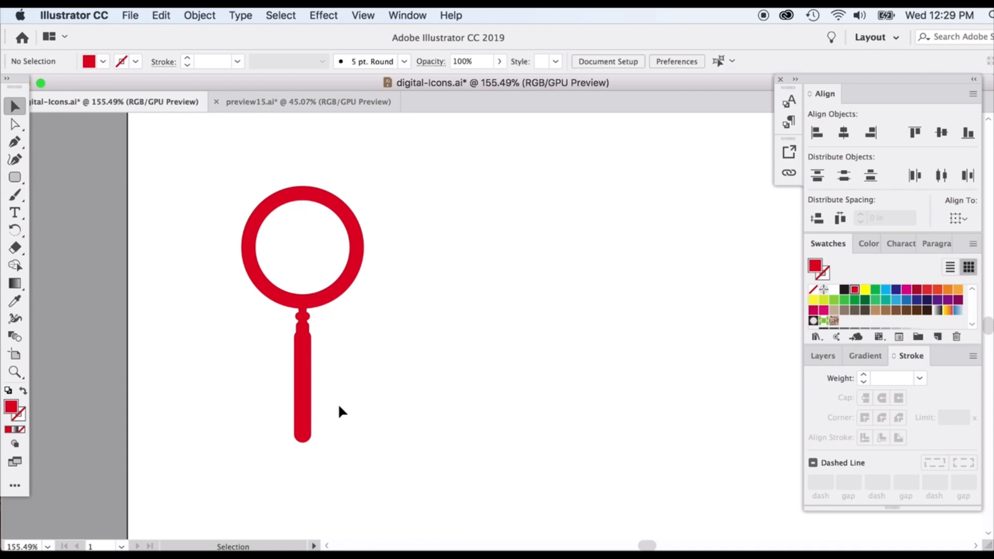
# Examine the bare magnifying glass icon close up and at a very small size to judge how its thin handle reads
pyautogui.scroll(3, 259, 387)
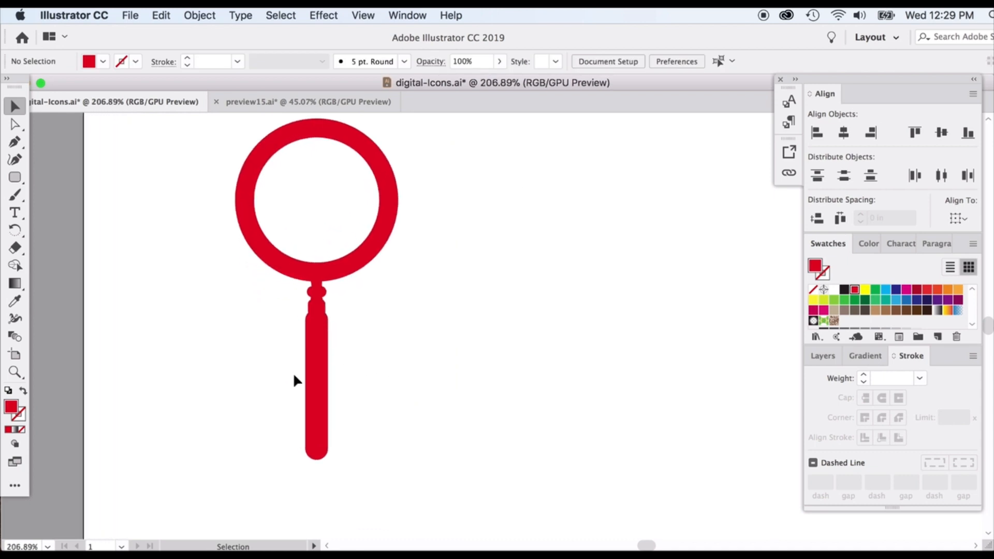
pyautogui.scroll(1, 293, 376)
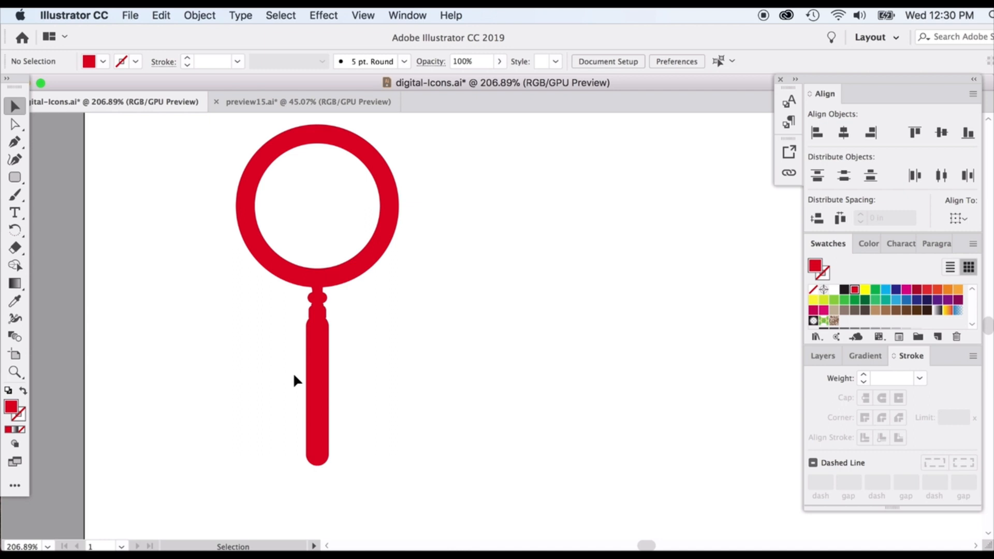
pyautogui.scroll(-2, 319, 377)
pyautogui.scroll(-6, 320, 377)
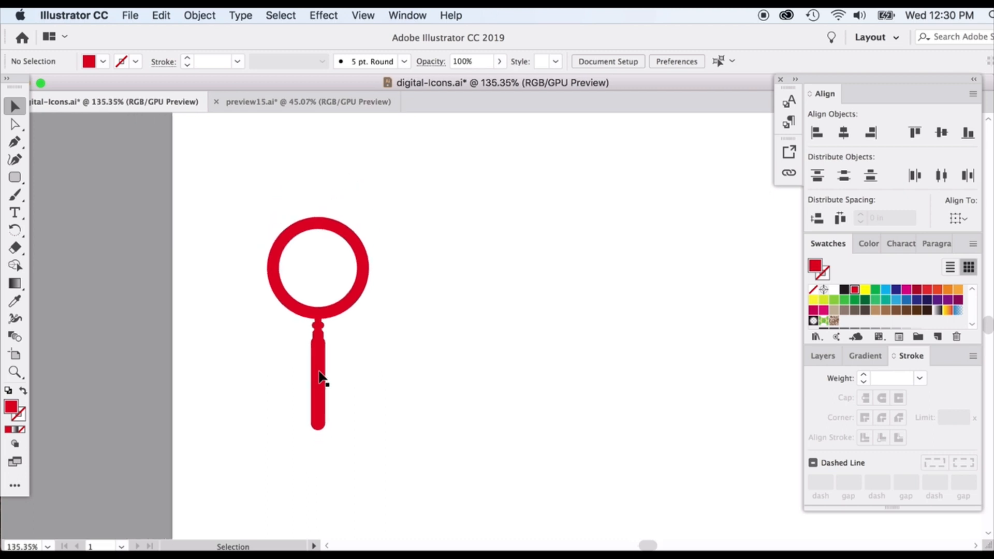
pyautogui.scroll(-4, 320, 377)
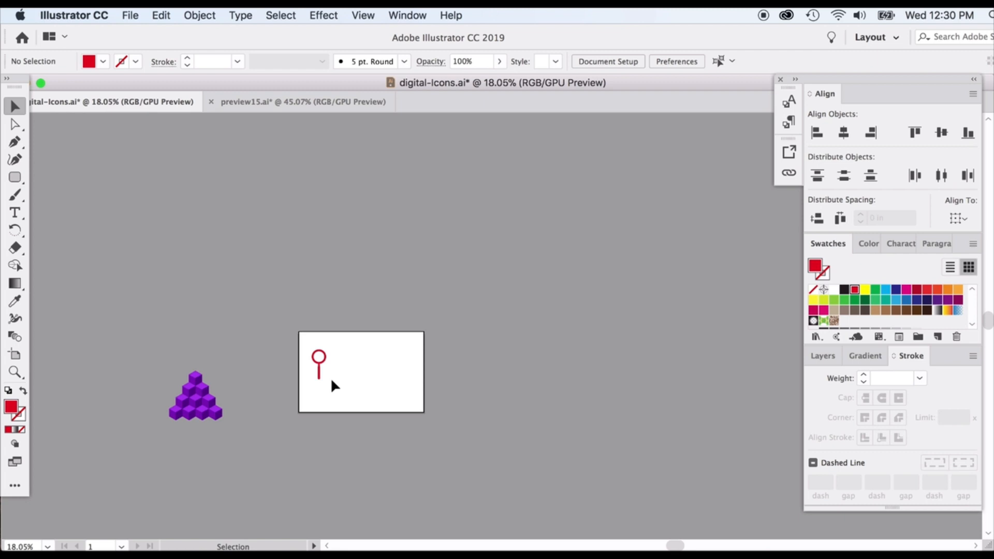
pyautogui.scroll(5, 329, 377)
pyautogui.scroll(6, 328, 368)
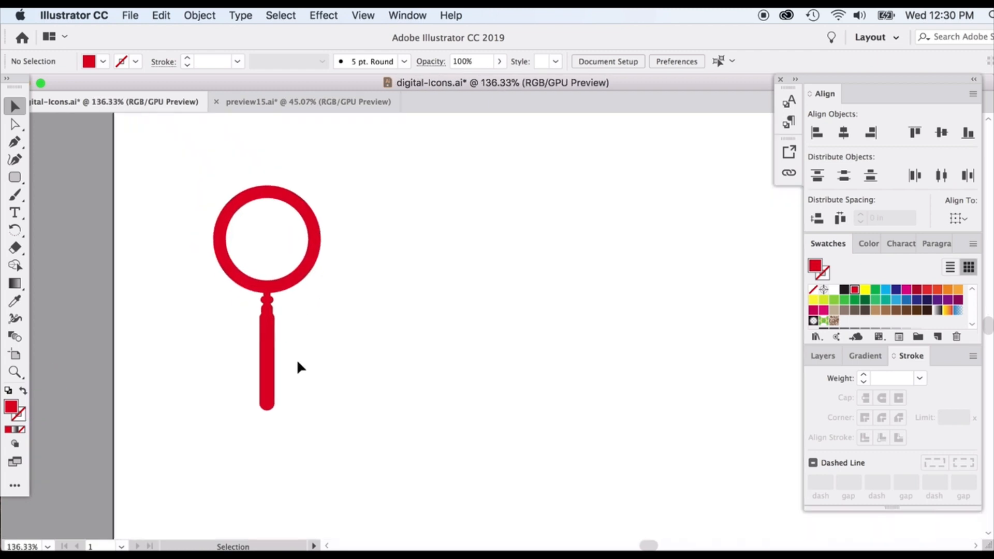
pyautogui.scroll(1, 267, 352)
# Enlarge the handle group proportionally by about a third and place it beneath the ring with its neck overlapping the ring's lower edge
pyautogui.click(299, 324)
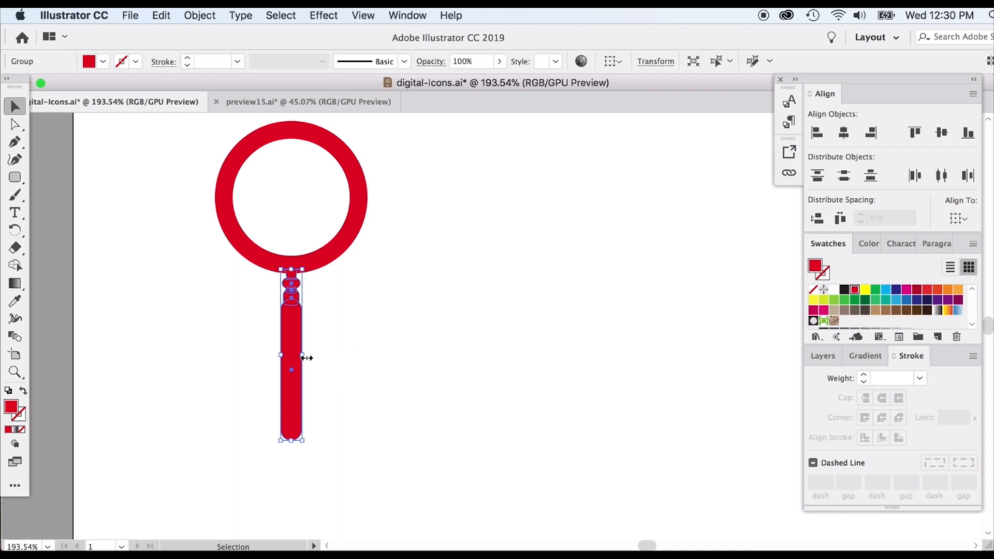
pyautogui.moveTo(303, 353); pyautogui.dragTo(319, 355)
pyautogui.press('super+z')
pyautogui.scroll(-1, 291, 403)
pyautogui.scroll(-2, 280, 427)
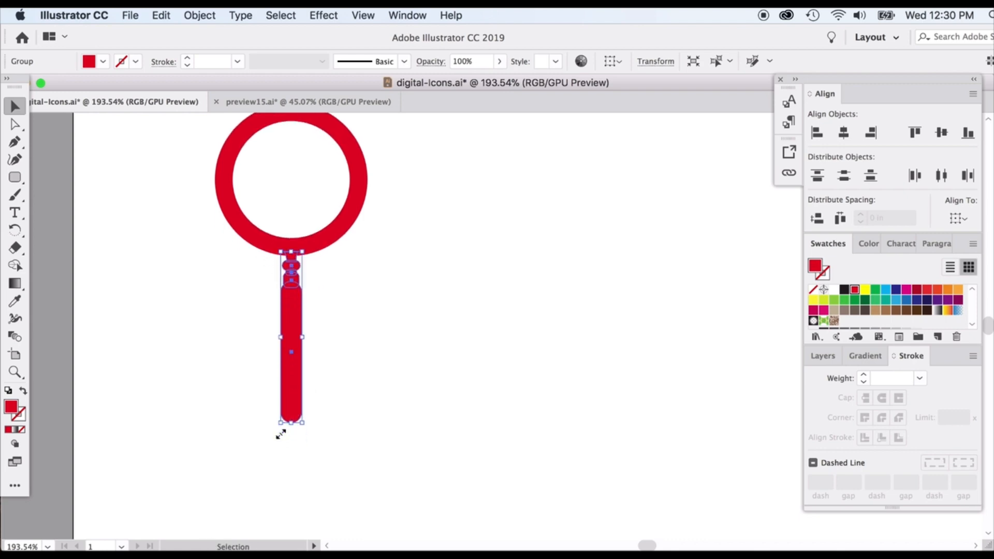
pyautogui.moveTo(280, 415); pyautogui.dragTo(277, 478)
pyautogui.moveTo(299, 447); pyautogui.dragTo(302, 439)
pyautogui.click(366, 431)
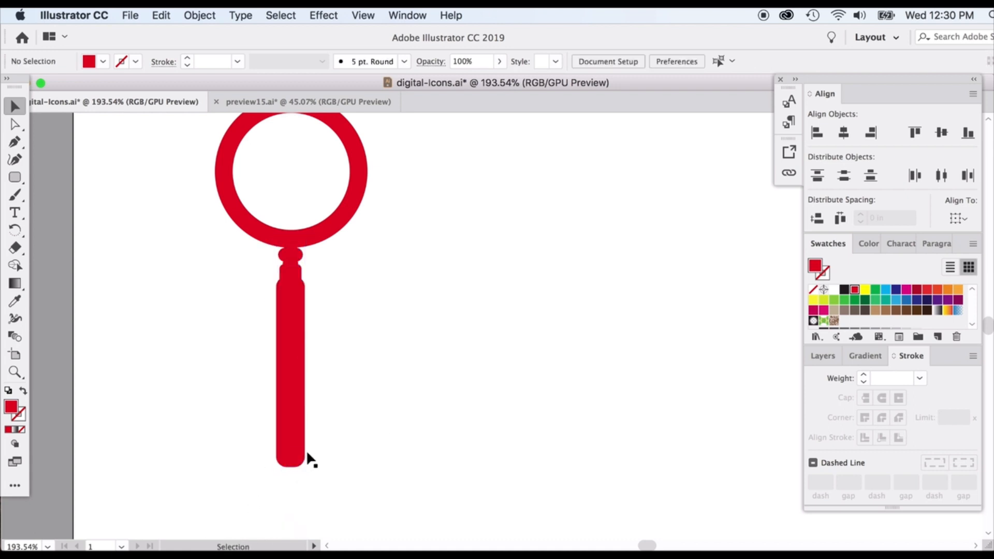
# Ungroup the handle into its separate pieces and deselect them
pyautogui.click(298, 441)
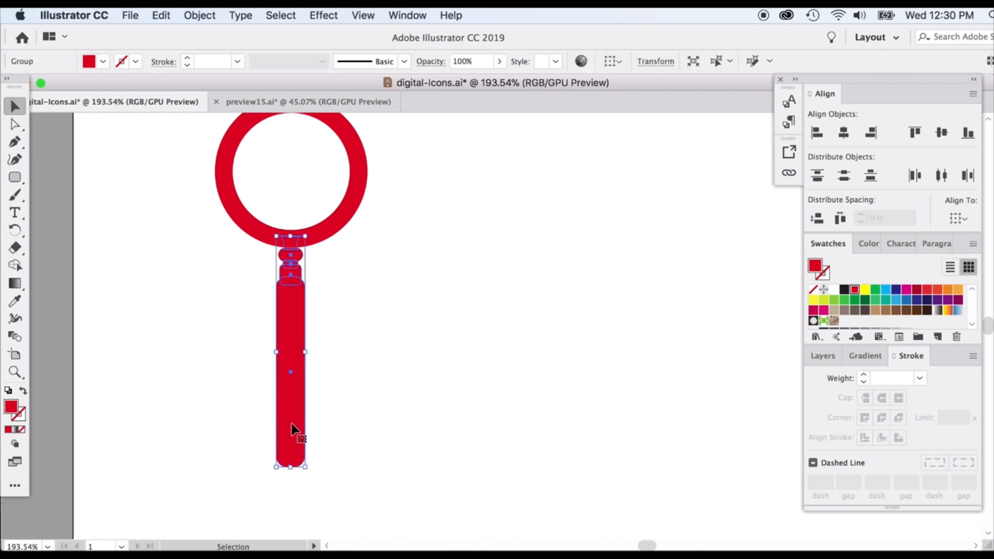
pyautogui.rightClick(293, 337)
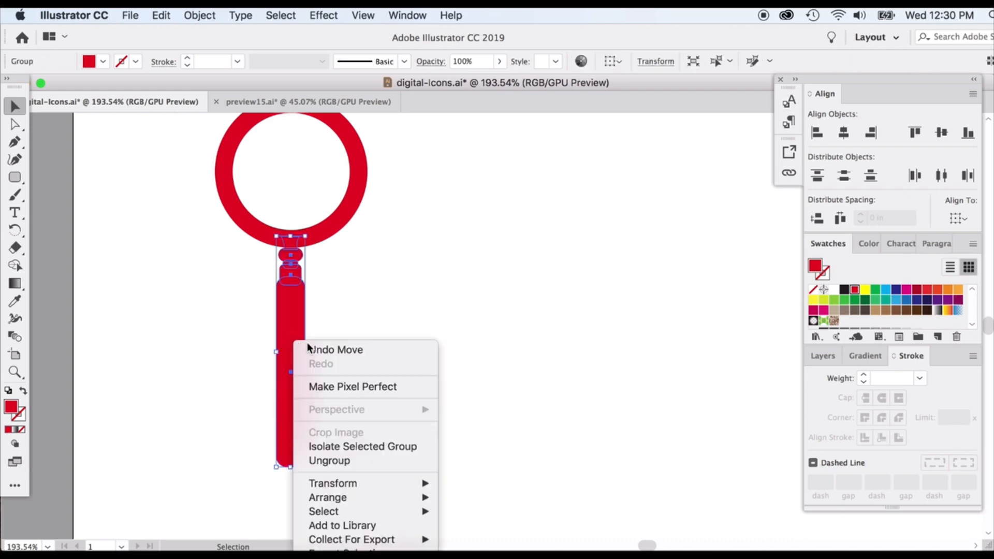
pyautogui.click(328, 459)
pyautogui.click(385, 360)
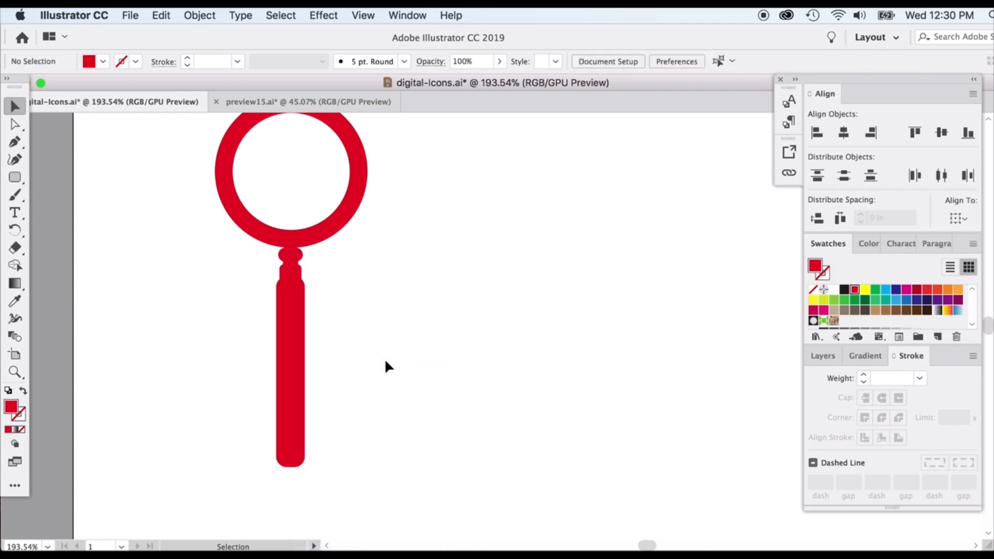
# Shorten the long handle rectangle from its lower end by about a fifth, keeping its upper end and width in place
pyautogui.click(304, 344)
pyautogui.moveTo(300, 321); pyautogui.dragTo(179, 311)
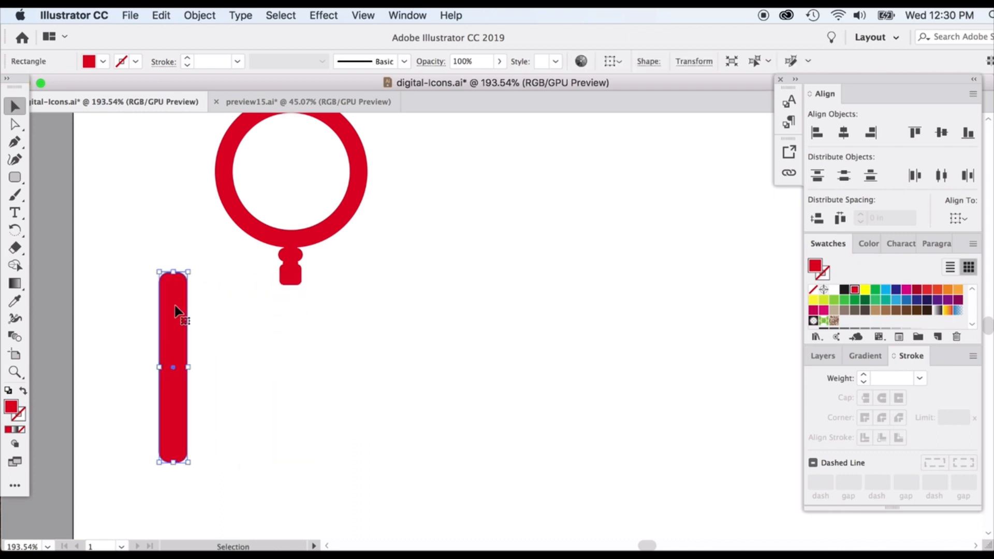
pyautogui.press('cmd+z')
pyautogui.moveTo(292, 468); pyautogui.dragTo(291, 432)
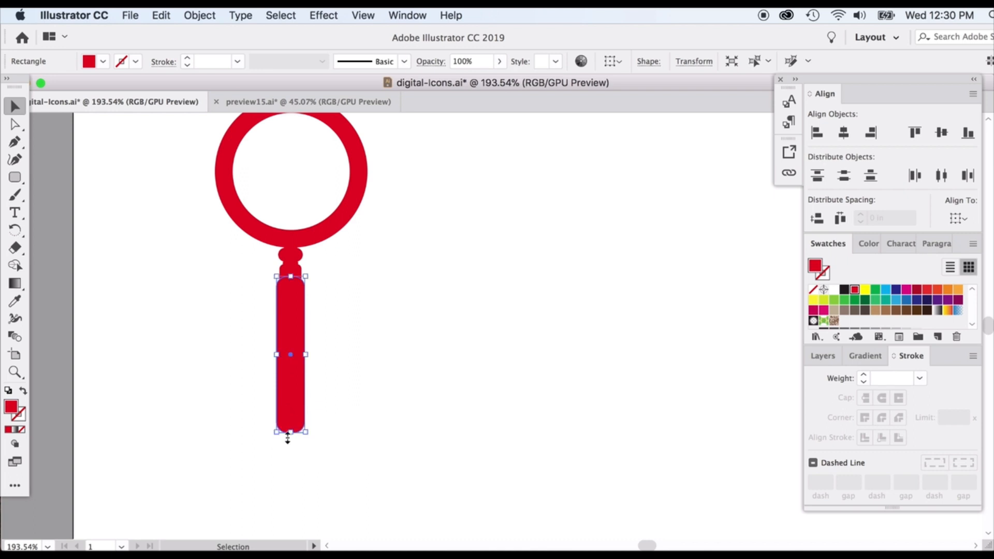
pyautogui.click(643, 64)
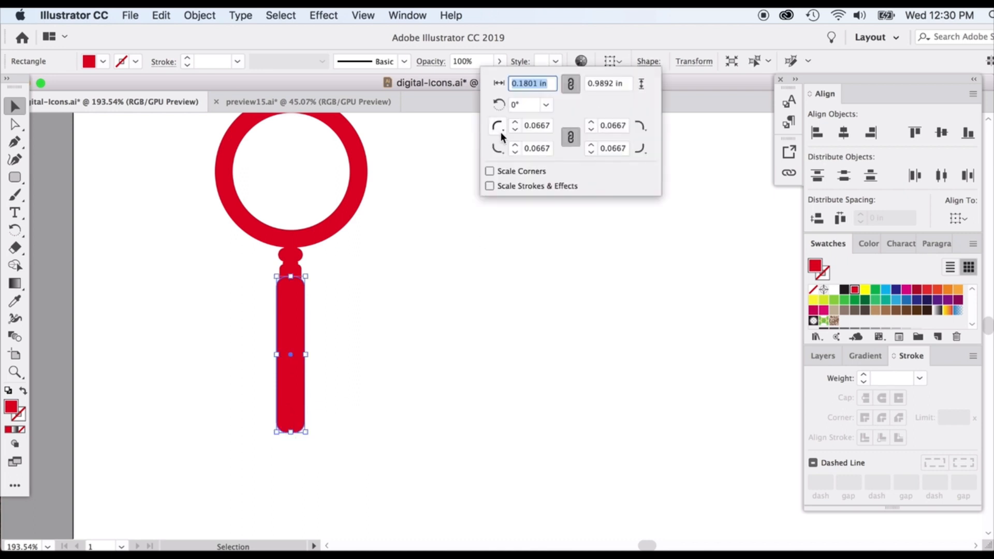
pyautogui.click(429, 261)
pyautogui.moveTo(291, 431)
pyautogui.mouseDown()
pyautogui.moveTo(296, 394)
pyautogui.moveTo(288, 427)
pyautogui.mouseUp()
pyautogui.click(289, 399)
pyautogui.click(295, 381)
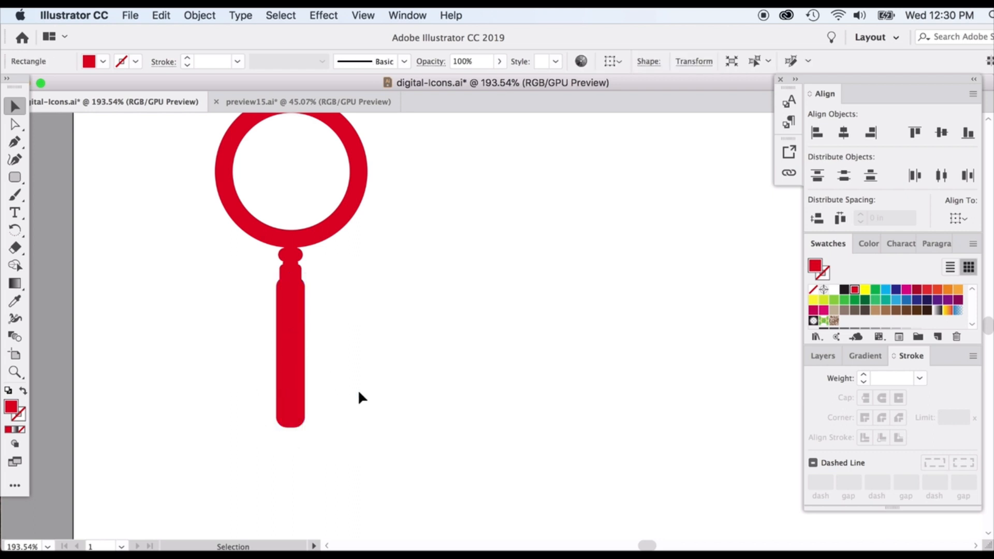
pyautogui.click(352, 396)
# Select all the handle and neck pieces together and nudge them up slightly into the lower edge of the ring
pyautogui.scroll(2, 346, 396)
pyautogui.scroll(-1, 333, 446)
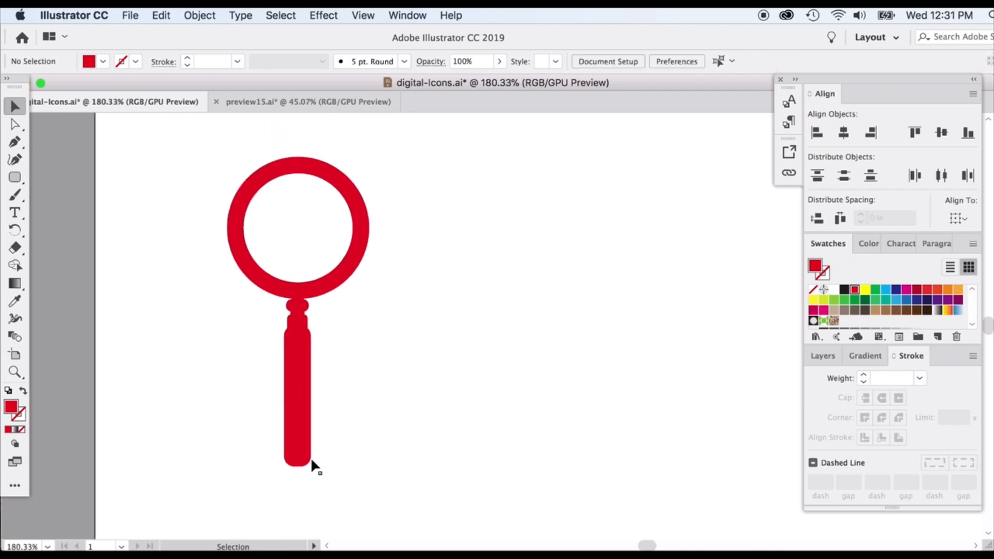
pyautogui.scroll(-2, 310, 466)
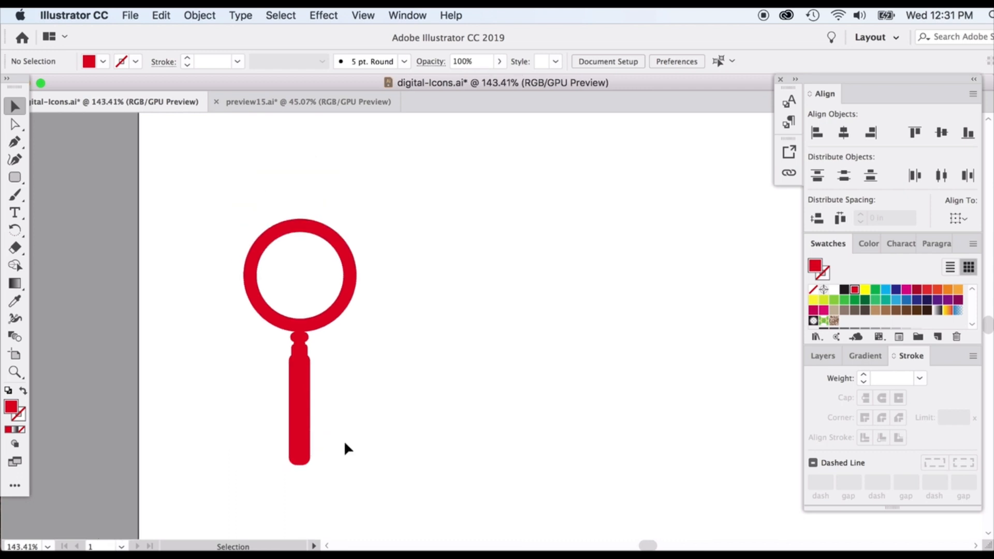
pyautogui.moveTo(344, 443); pyautogui.dragTo(285, 340)
pyautogui.press('Up')
pyautogui.press('Up')
pyautogui.press('Up')
pyautogui.press('Up')
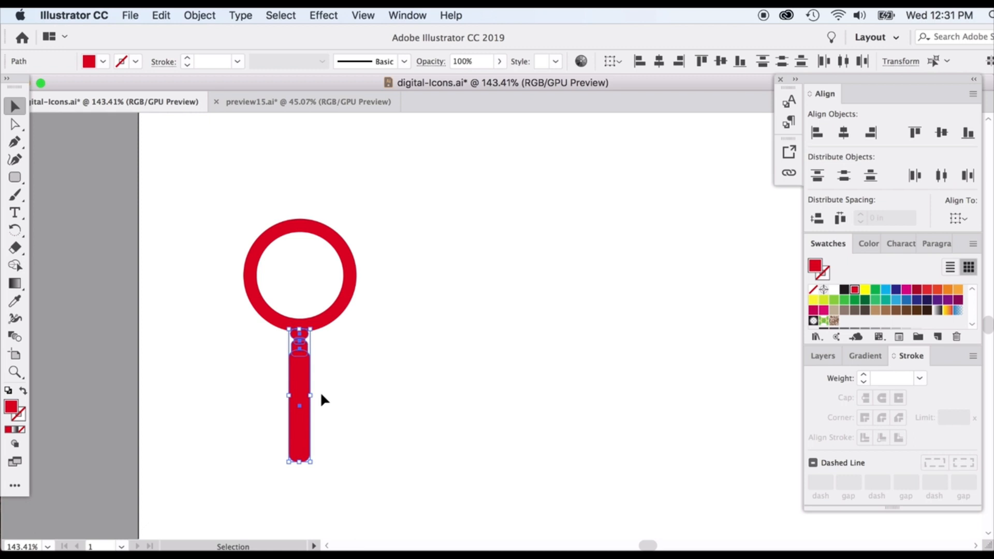
# Add the lens ring to the selected handle pieces, align everything horizontally by the centres, and deselect
pyautogui.keyDown('shift'); pyautogui.click(337, 306); pyautogui.keyUp('shift')
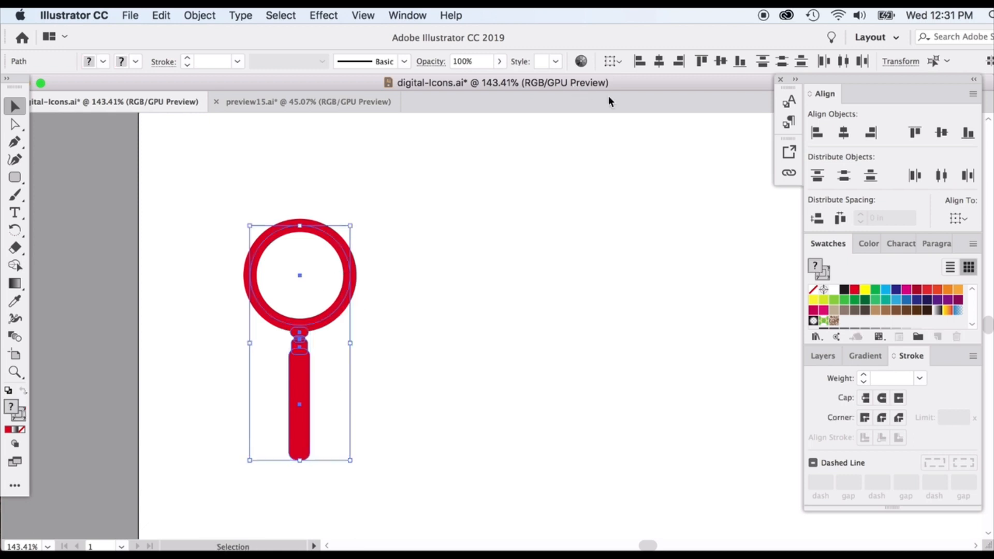
pyautogui.click(660, 68)
pyautogui.click(574, 222)
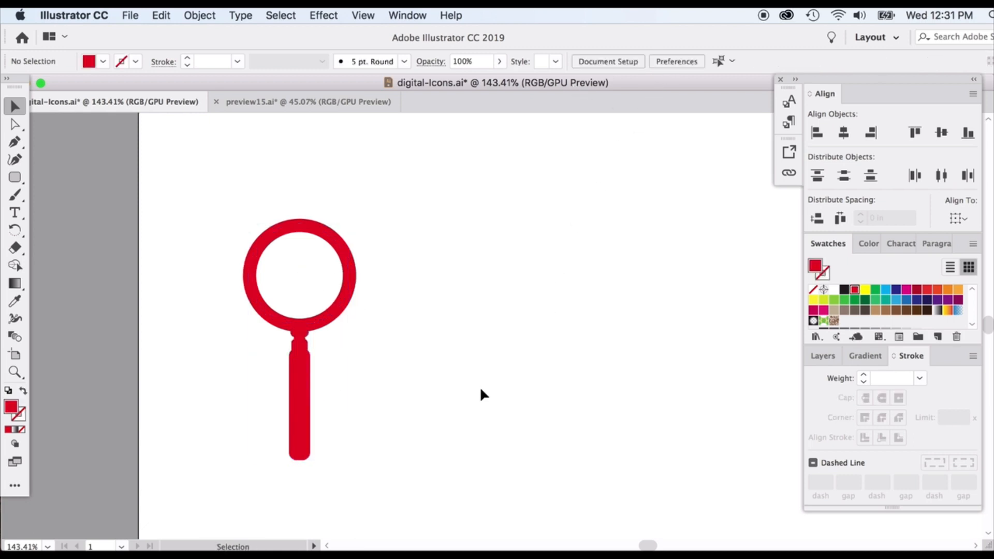
# Shorten the long handle rectangle again from its lower end by a little over a quarter and deselect it
pyautogui.scroll(-3, 403, 352)
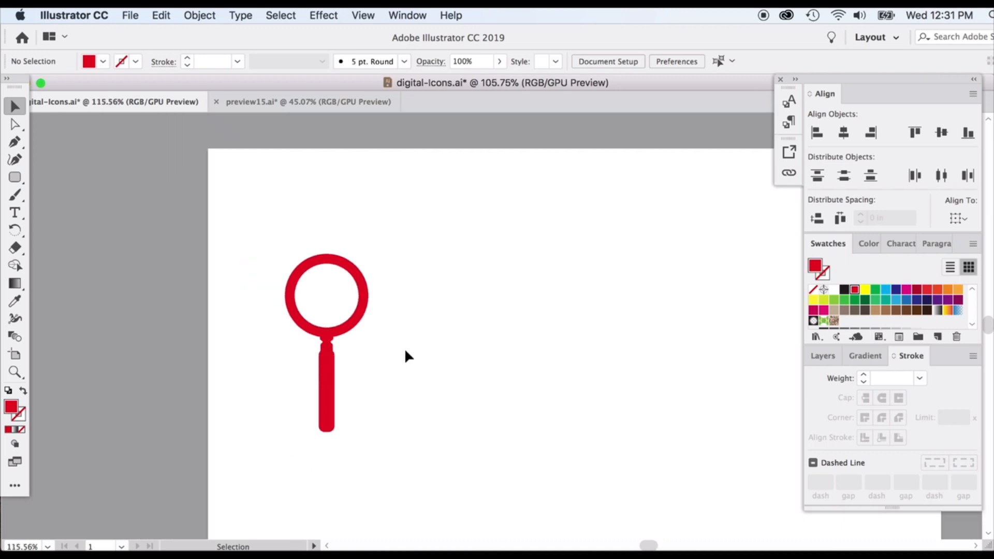
pyautogui.click(340, 406)
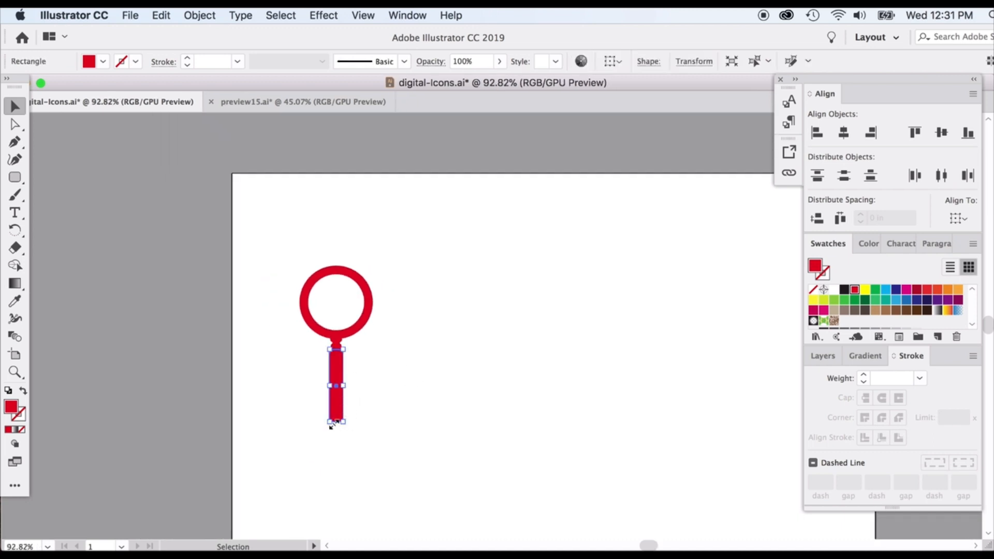
pyautogui.scroll(3, 335, 393)
pyautogui.click(410, 386)
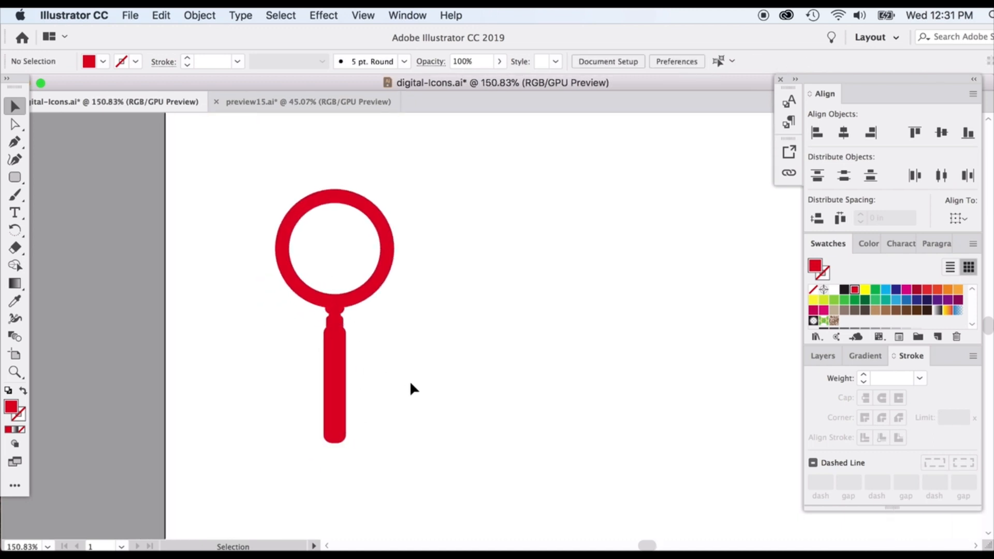
pyautogui.hscroll(2, 411, 386)
pyautogui.click(307, 417)
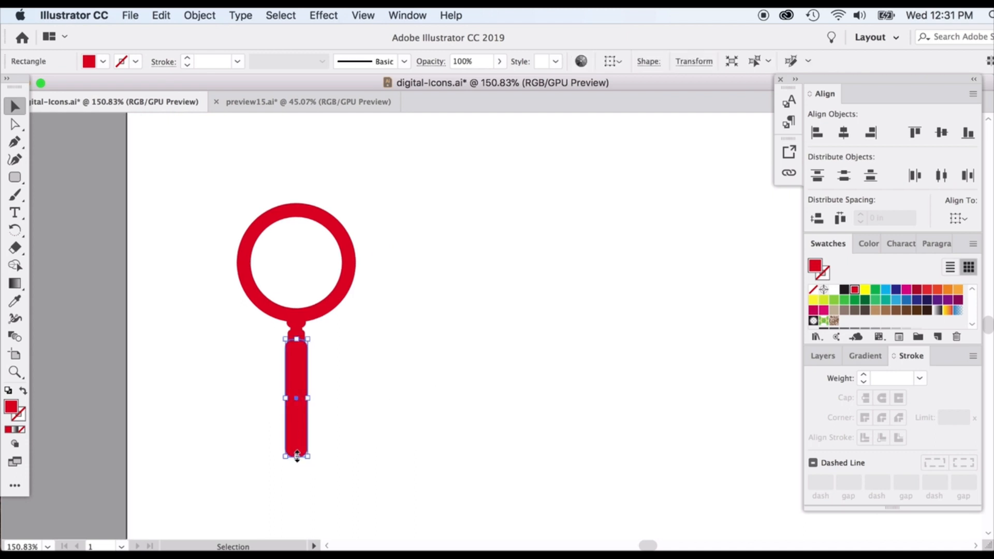
pyautogui.moveTo(295, 453); pyautogui.dragTo(297, 422)
pyautogui.click(356, 420)
pyautogui.scroll(2, 358, 389)
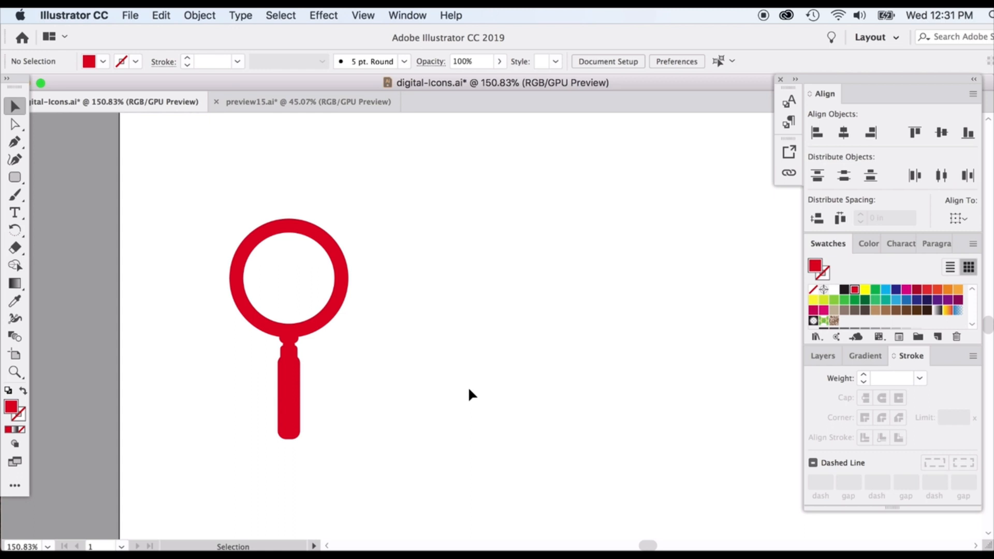
pyautogui.scroll(-4, 362, 323)
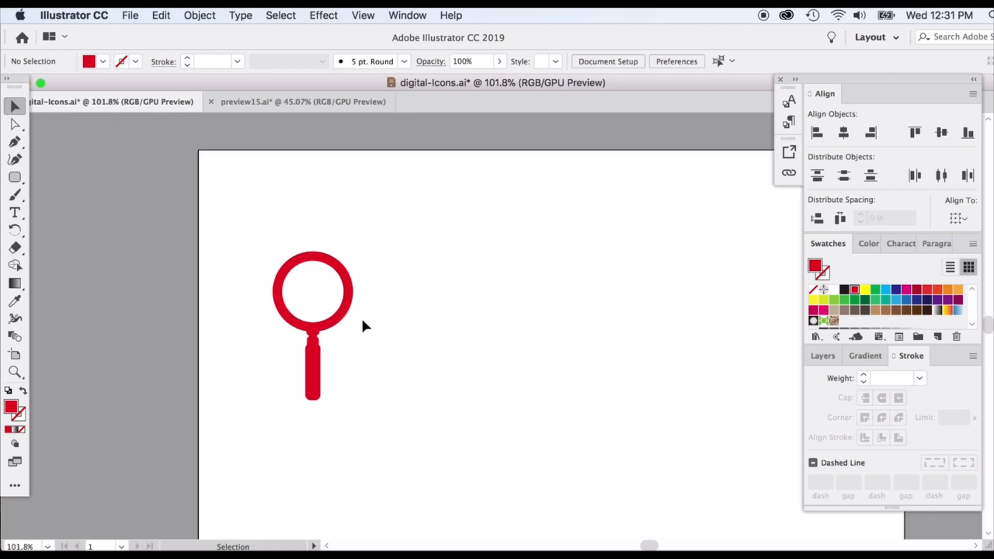
pyautogui.scroll(-1, 361, 318)
pyautogui.hscroll(1, 361, 318)
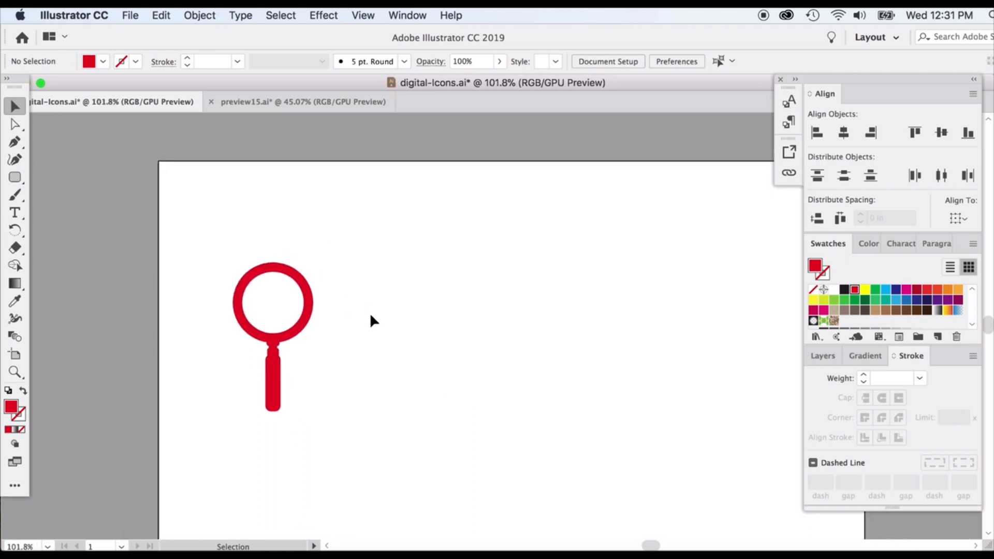
# Select the whole magnifying glass, rotate it about 25 degrees clockwise so the handle points to the lower left, and deselect it
pyautogui.moveTo(186, 261); pyautogui.dragTo(343, 381)
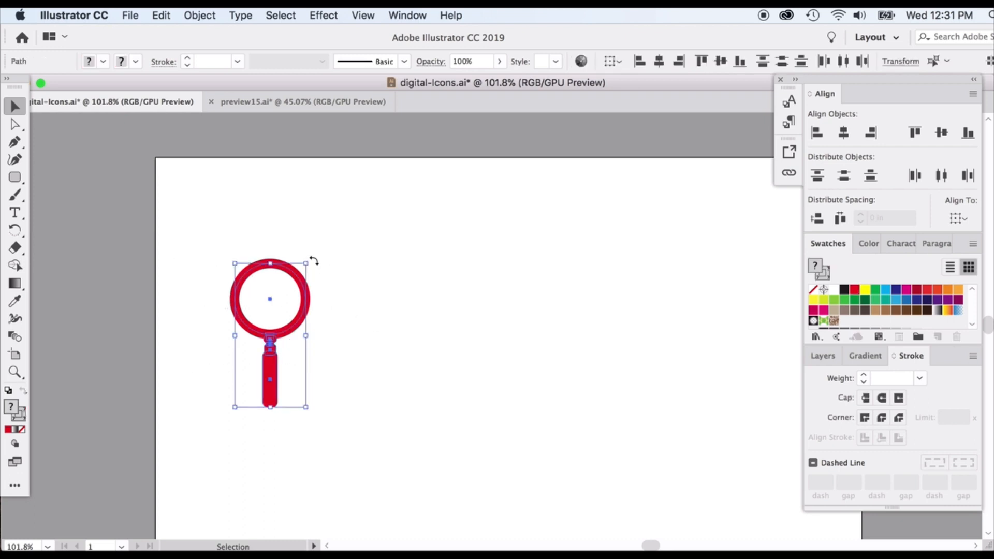
pyautogui.moveTo(312, 259); pyautogui.dragTo(325, 293)
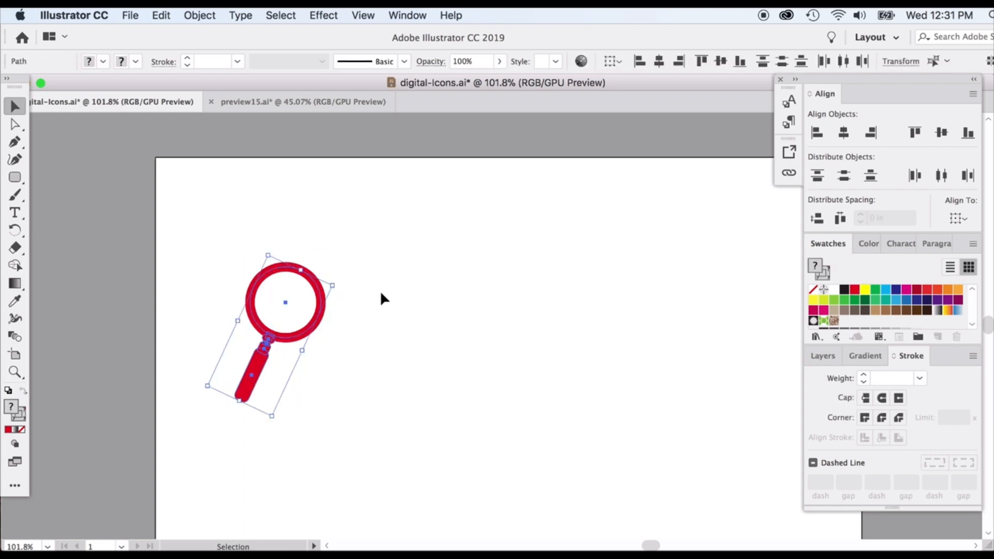
pyautogui.click(141, 305)
pyautogui.scroll(5, 274, 363)
pyautogui.scroll(-3, 275, 363)
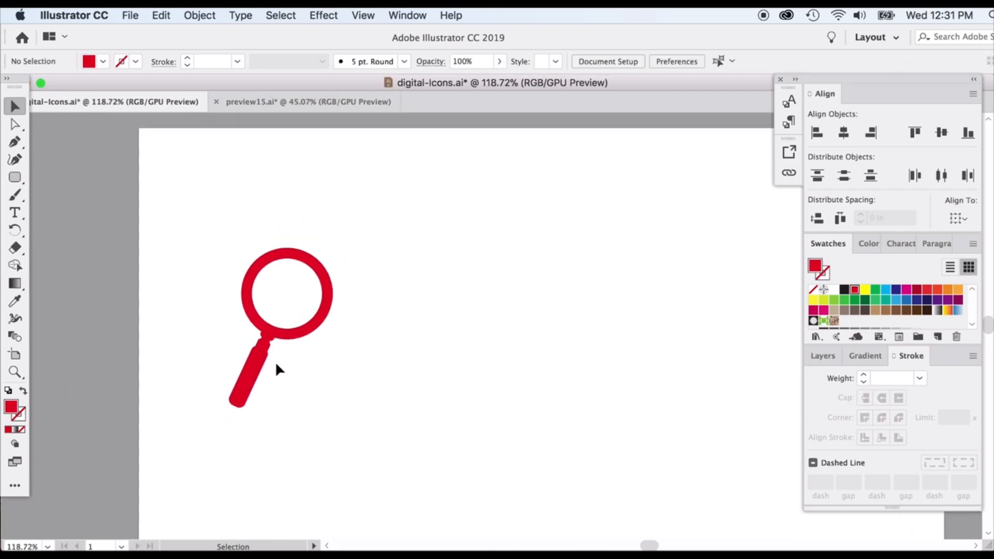
pyautogui.scroll(-3, 275, 365)
# Try a 10 pt stroke weight on the lens ring and undo it
pyautogui.click(300, 337)
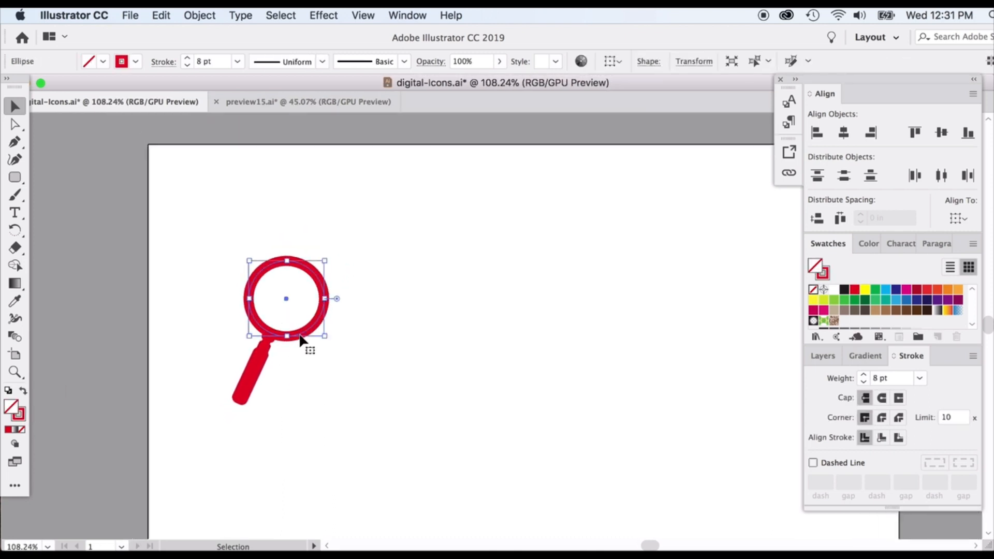
pyautogui.click(867, 375)
pyautogui.click(867, 375)
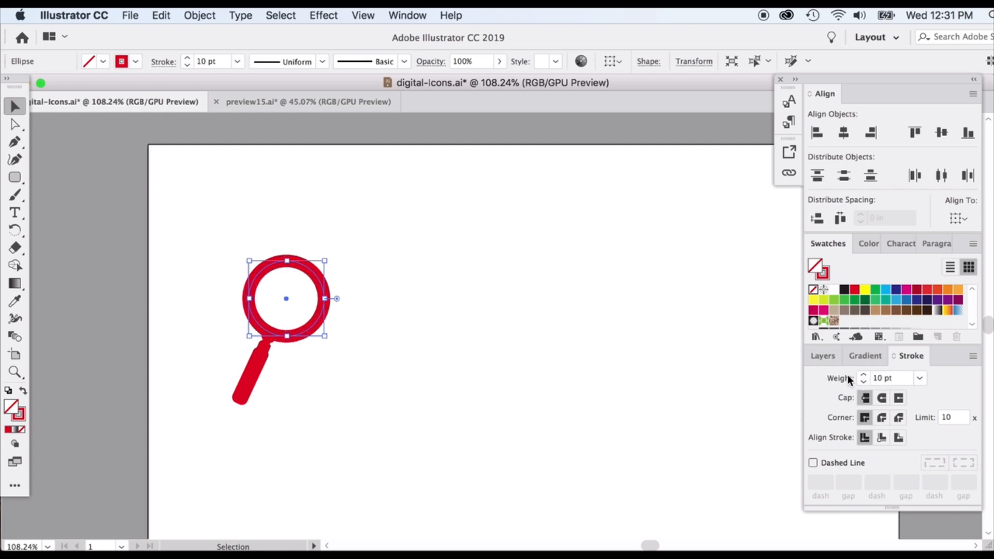
pyautogui.click(614, 408)
pyautogui.press('super+z')
pyautogui.press('super+z')
pyautogui.press('super+z')
pyautogui.click(346, 333)
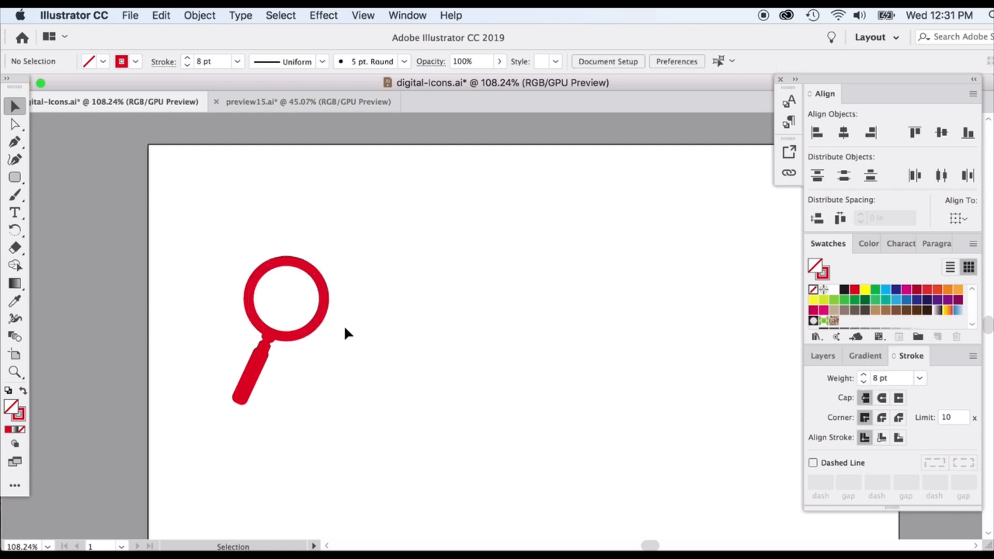
# Draw a straight diagonal line with the Pen tool inside the upper right of the lens, sloping down to the right, and deselect it
pyautogui.scroll(3, 245, 301)
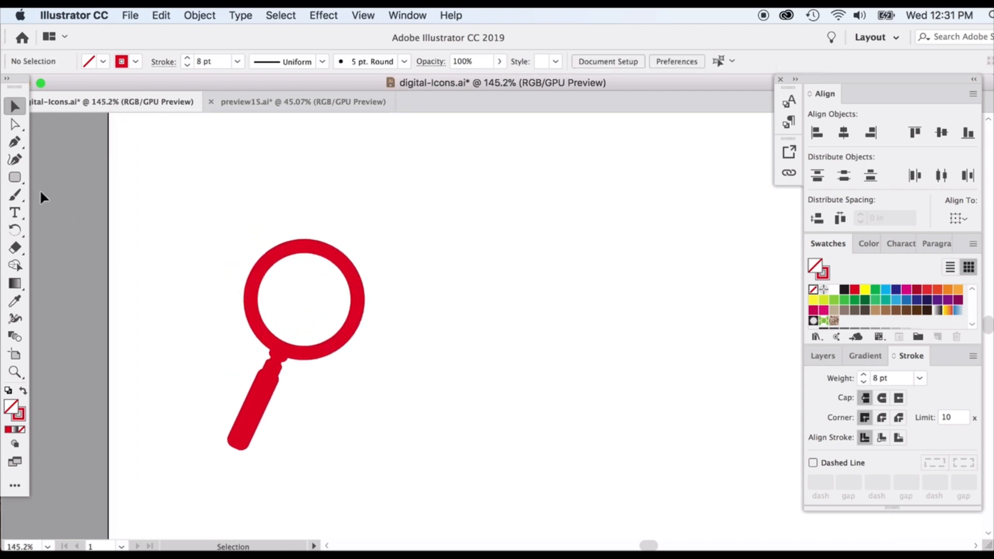
pyautogui.click(15, 143)
pyautogui.scroll(3, 310, 311)
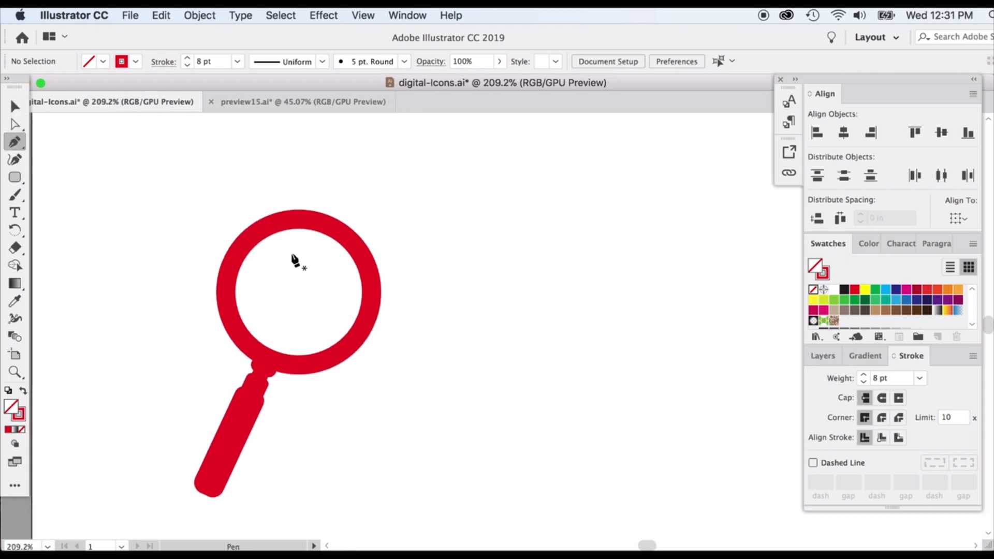
pyautogui.click(305, 242)
pyautogui.click(336, 311)
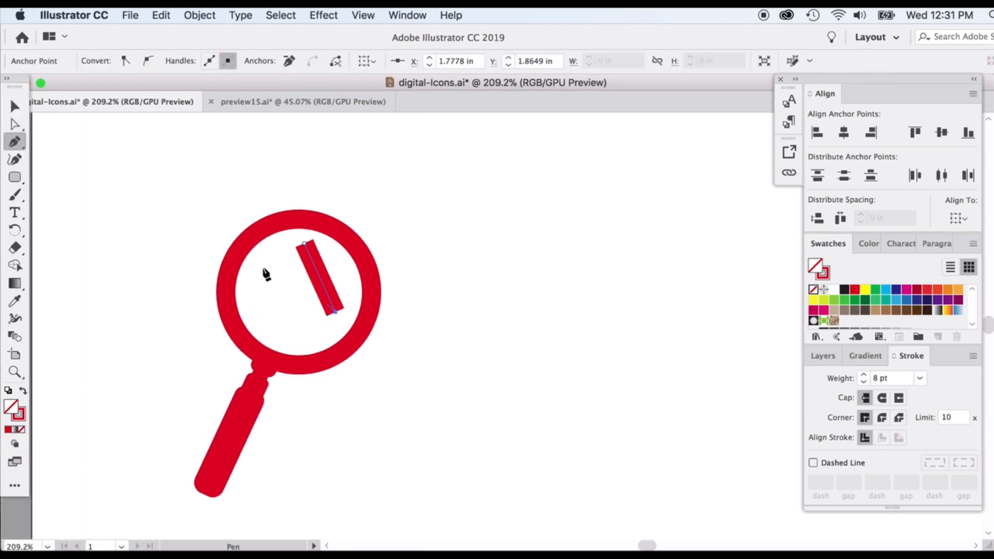
pyautogui.click(15, 106)
pyautogui.click(161, 244)
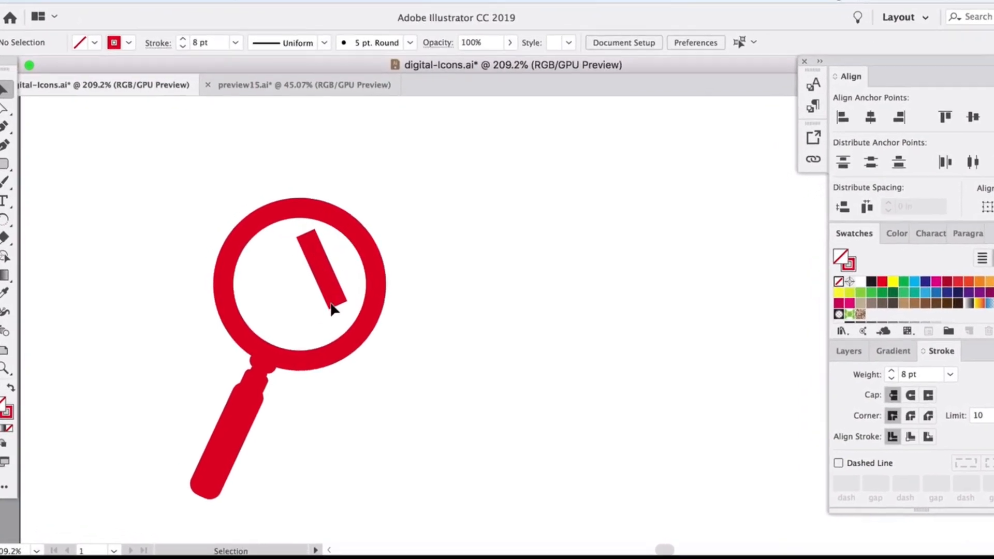
# Give the diagonal line inside the lens a round cap and a 4 pt stroke weight, and deselect it
pyautogui.click(332, 306)
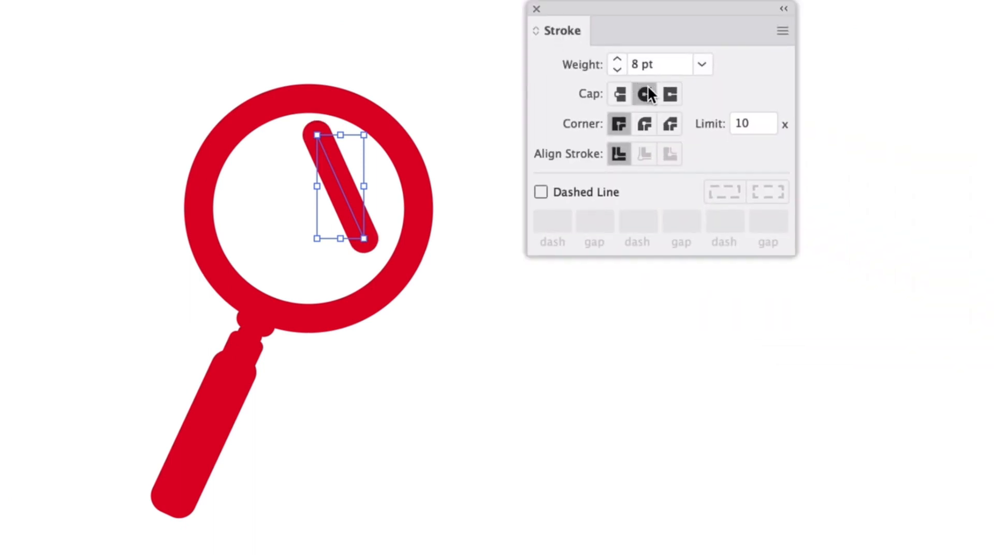
pyautogui.click(362, 91)
pyautogui.click(331, 163)
pyautogui.click(616, 69)
pyautogui.click(616, 69)
pyautogui.click(616, 69)
pyautogui.click(617, 69)
pyautogui.click(412, 41)
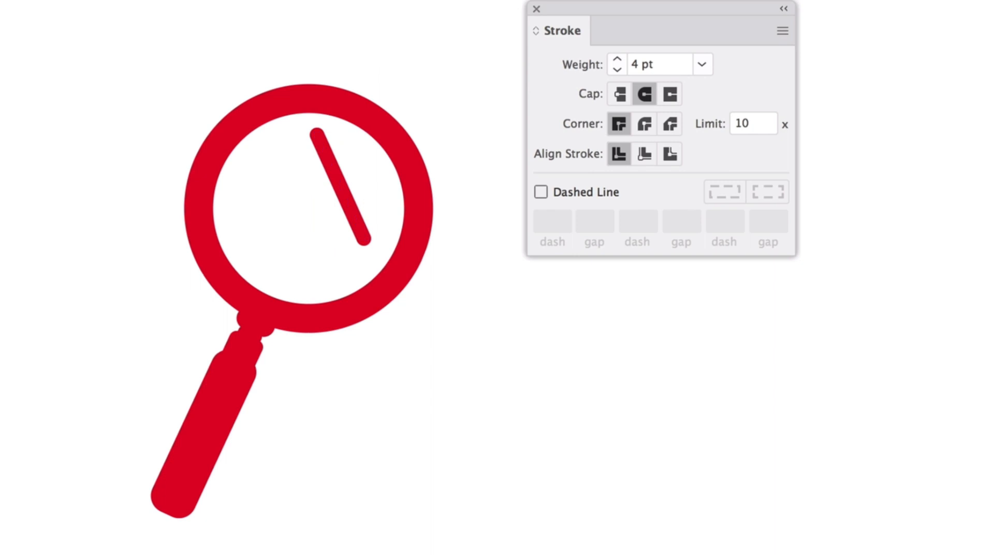
# Draw a second, shorter diagonal line parallel to and left of the first one inside the lens, and deselect it
pyautogui.click(293, 161)
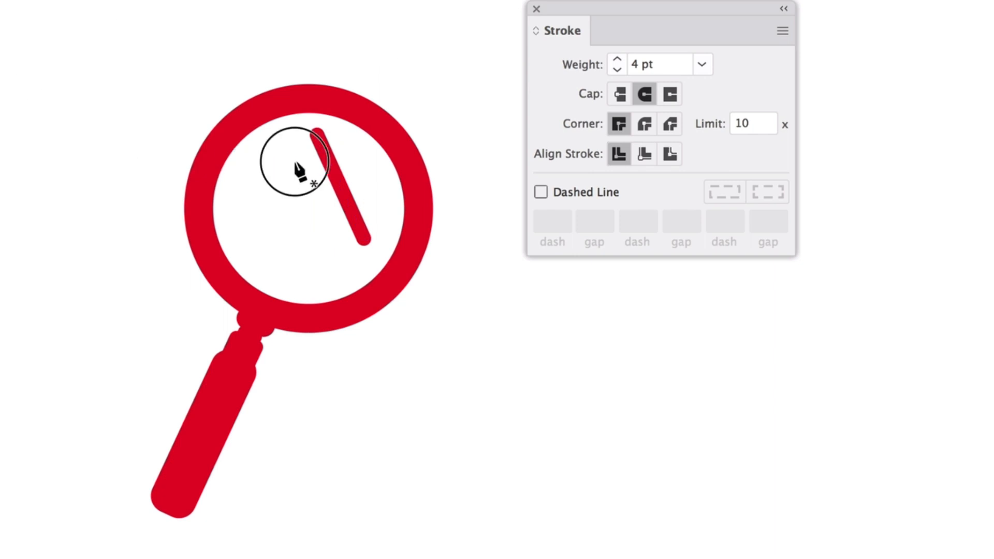
pyautogui.click(324, 228)
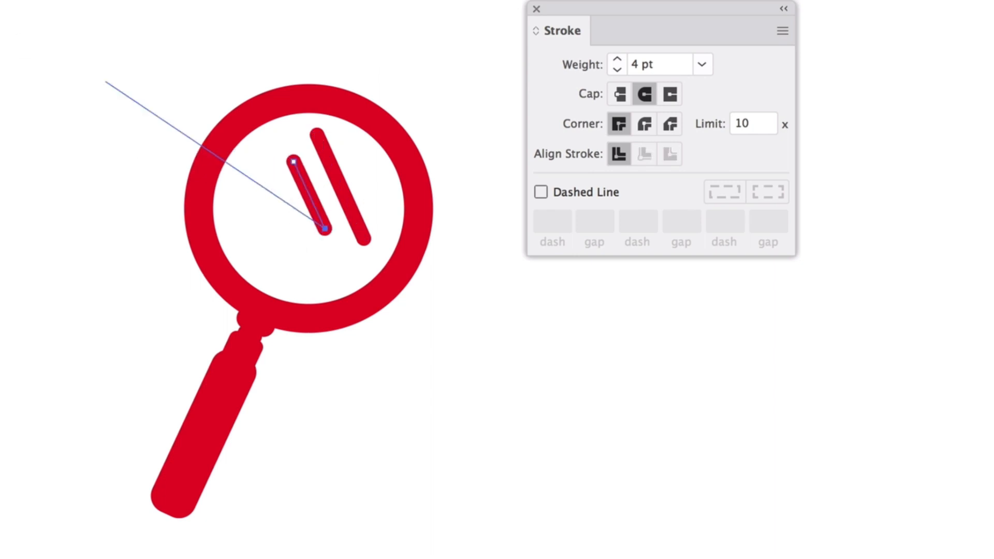
pyautogui.press('v')
pyautogui.click(19, 36)
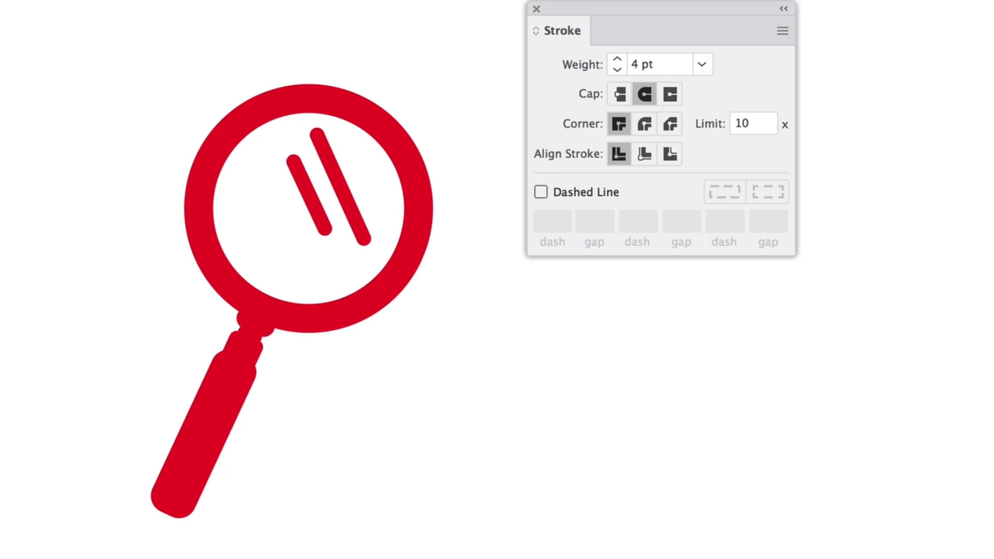
pyautogui.scroll(-5, 248, 149)
pyautogui.scroll(4, 253, 153)
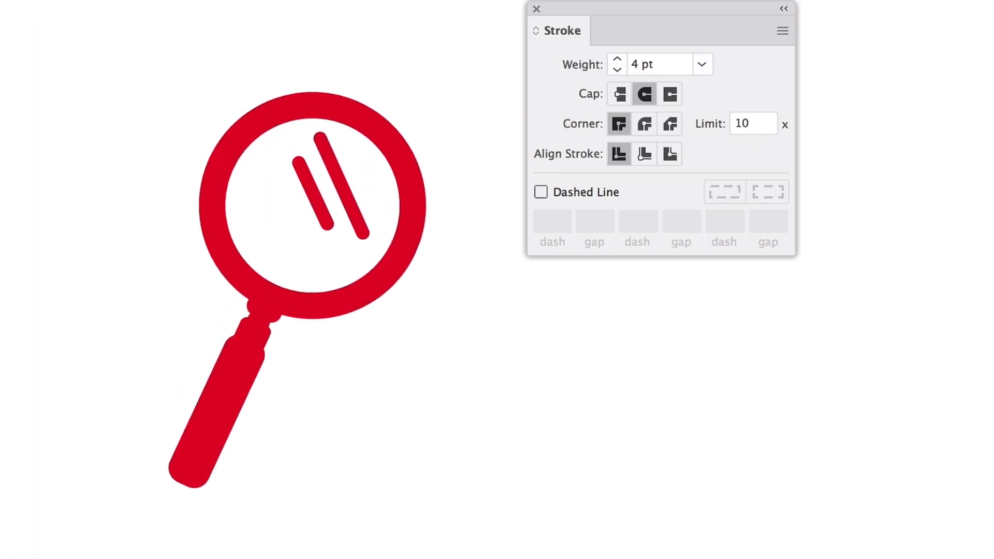
pyautogui.click(89, 53)
pyautogui.click(137, 131)
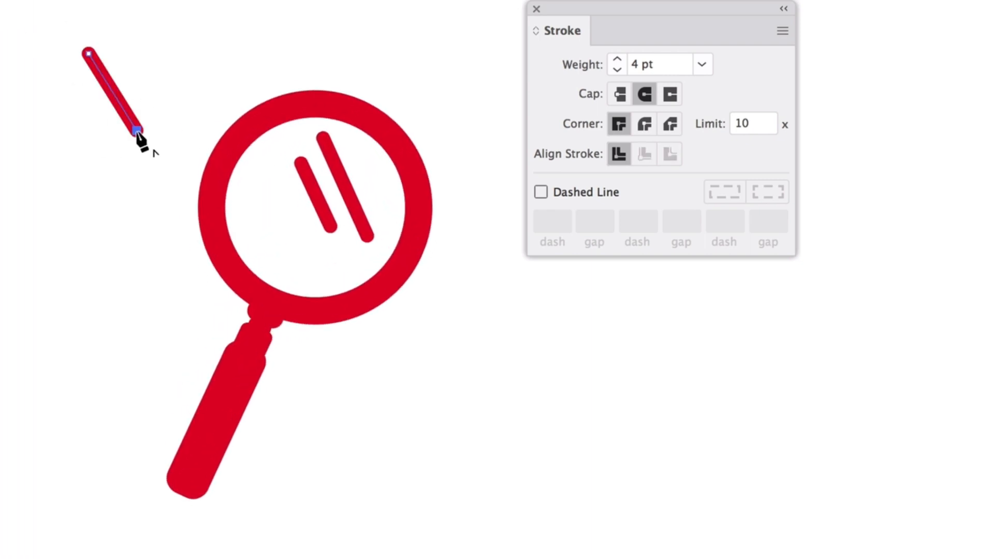
pyautogui.press('v')
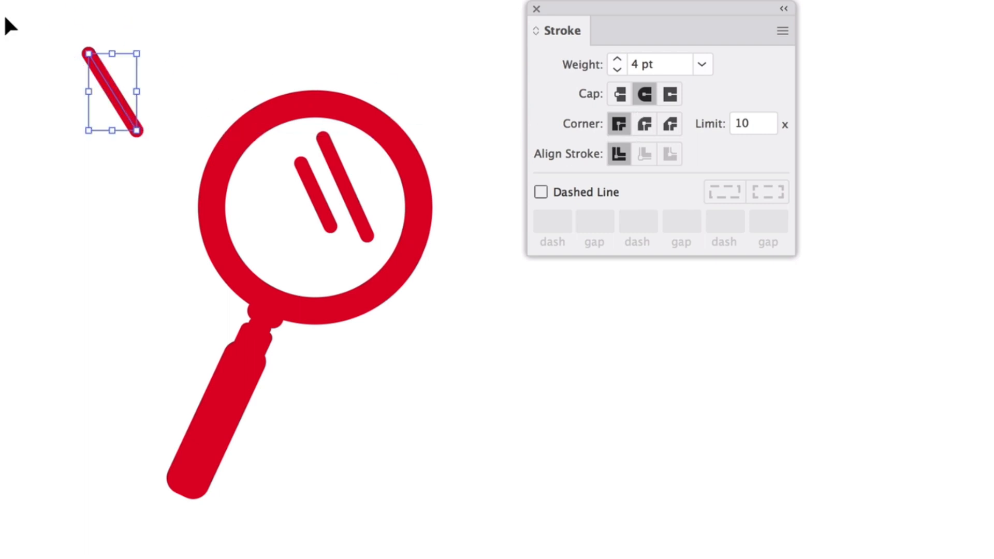
pyautogui.hotkey('ctrl', 'z')
pyautogui.hotkey('ctrl', 'z')
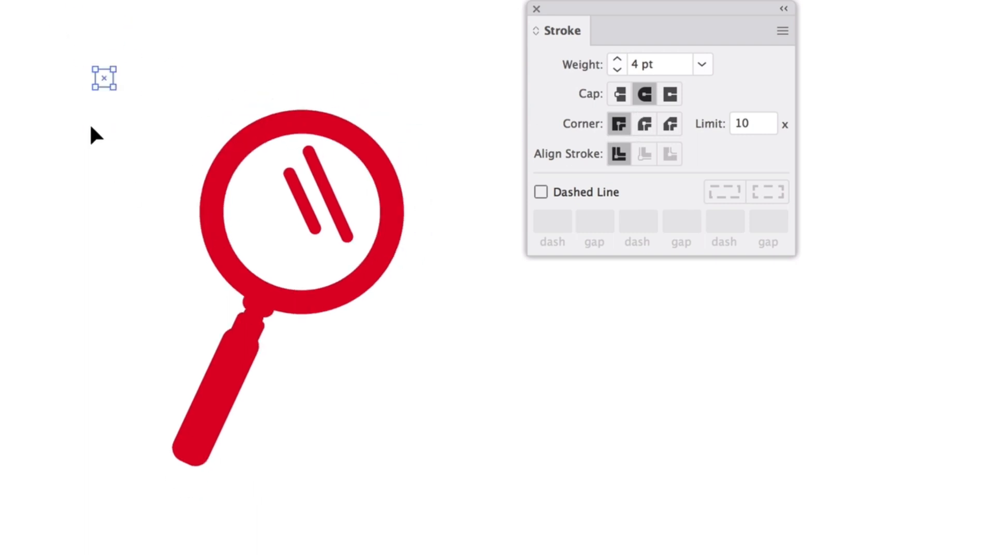
pyautogui.click(99, 128)
pyautogui.keyDown('alt'); pyautogui.scroll(-3, 283, 220); pyautogui.keyUp('alt')
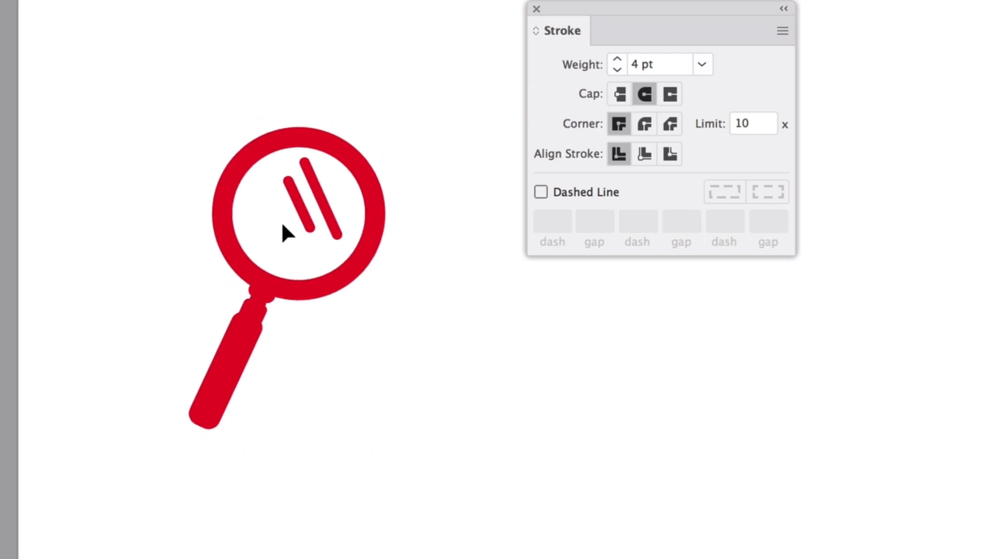
pyautogui.moveTo(173, 123); pyautogui.dragTo(166, 209)
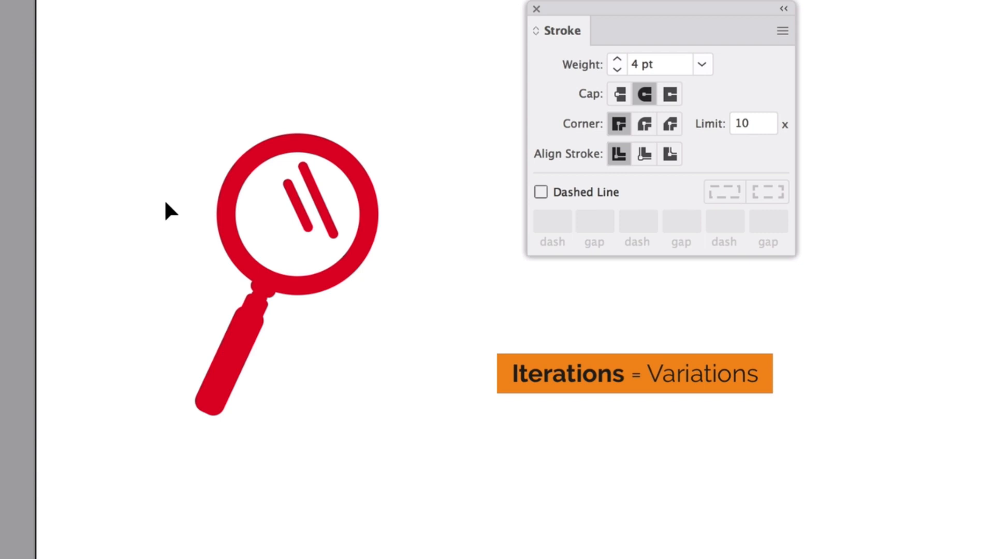
# Copy and paste the whole magnifying glass, and place the duplicate to the right of the original at nearly the same height
pyautogui.hscroll(2, 165, 203)
pyautogui.moveTo(115, 122); pyautogui.dragTo(285, 297)
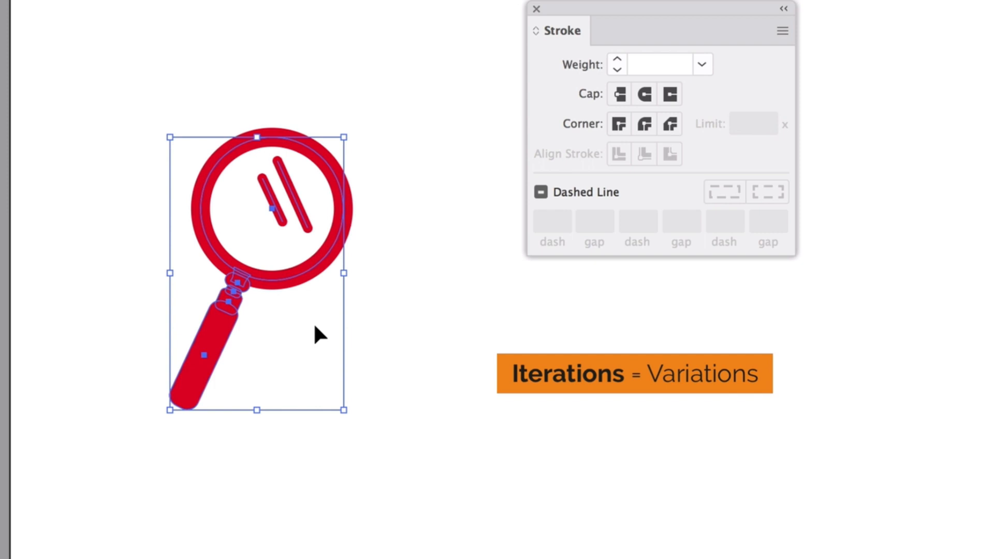
pyautogui.moveTo(665, 20); pyautogui.dragTo(724, 0)
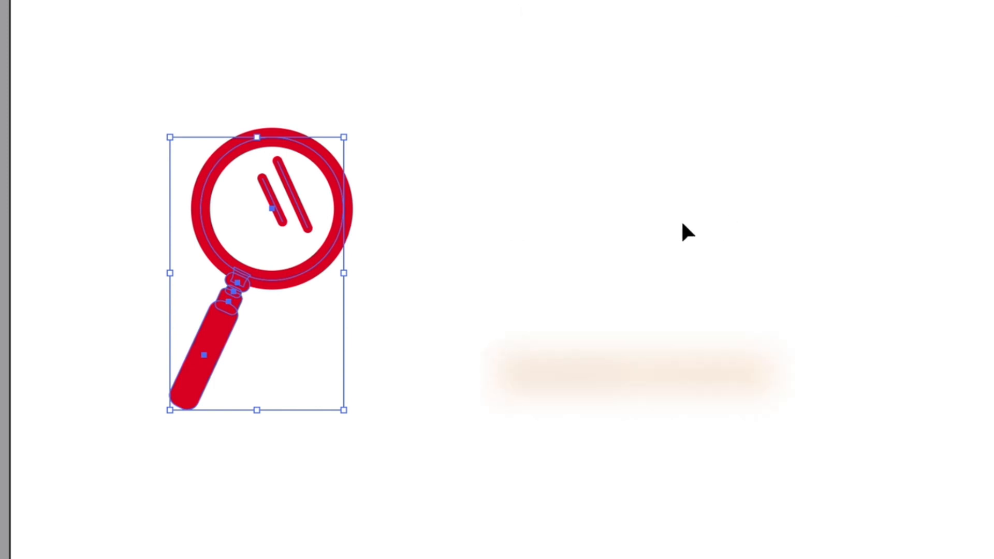
pyautogui.hotkey('ctrl', 'c')
pyautogui.hotkey('ctrl', 'v')
pyautogui.moveTo(586, 295); pyautogui.dragTo(497, 327)
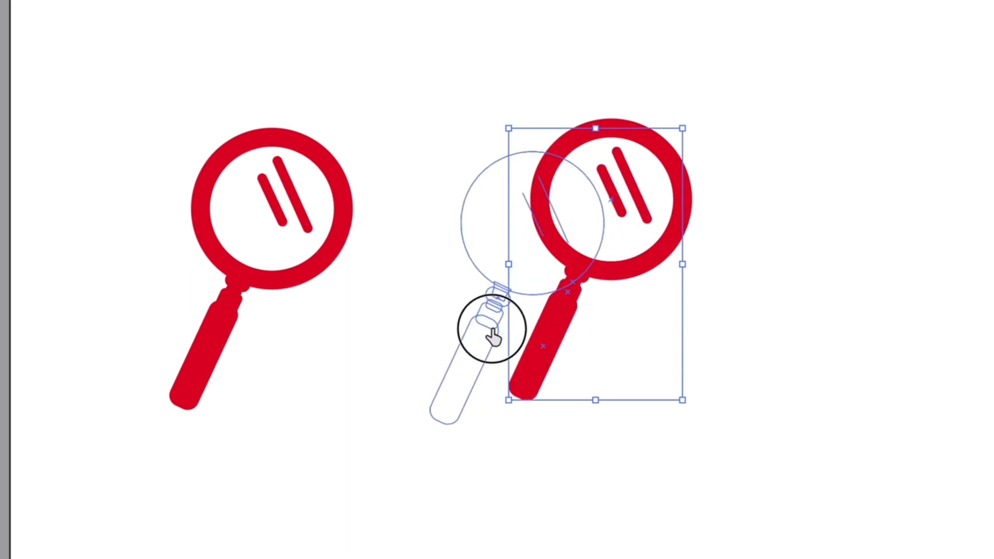
# Delete both diagonal highlight lines from the duplicate's lens
pyautogui.click(564, 228)
pyautogui.keyDown('shift'); pyautogui.click(527, 203); pyautogui.keyUp('shift')
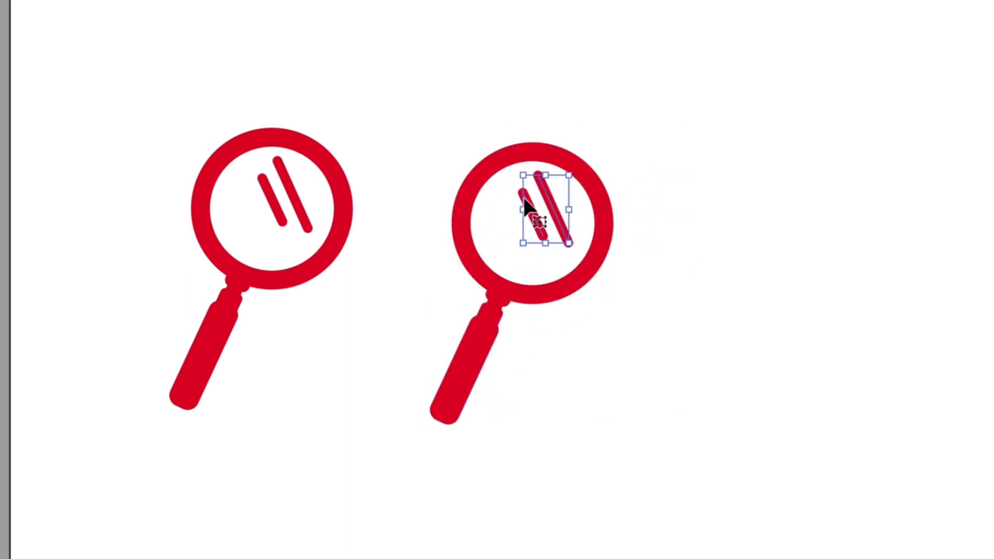
pyautogui.press('Delete')
# Draw a closed Pen shape over the duplicate's lens, with an S-curve across the glass and its outer edge arching inside the ring's upper right
pyautogui.press('p')
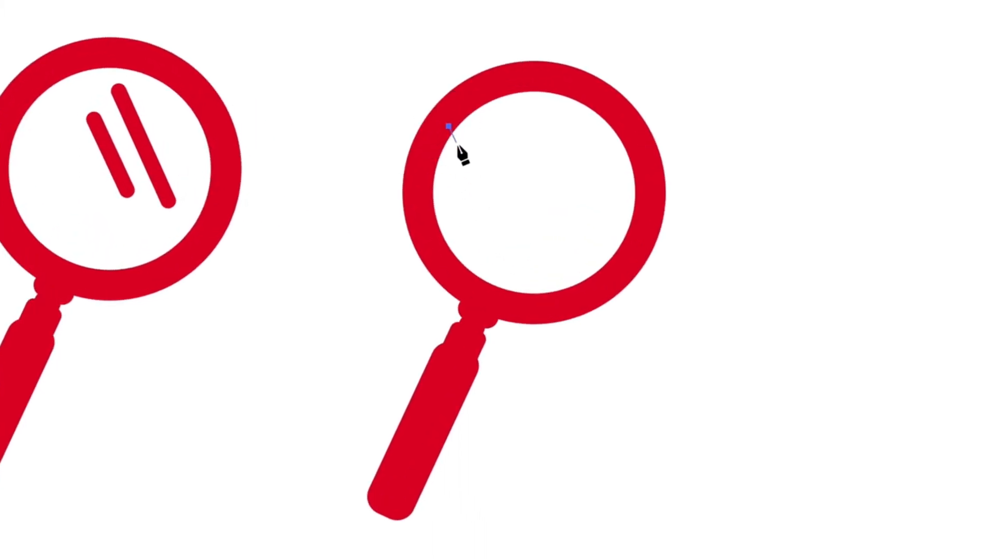
pyautogui.click(448, 126)
pyautogui.moveTo(526, 184); pyautogui.dragTo(536, 244)
pyautogui.click(625, 254)
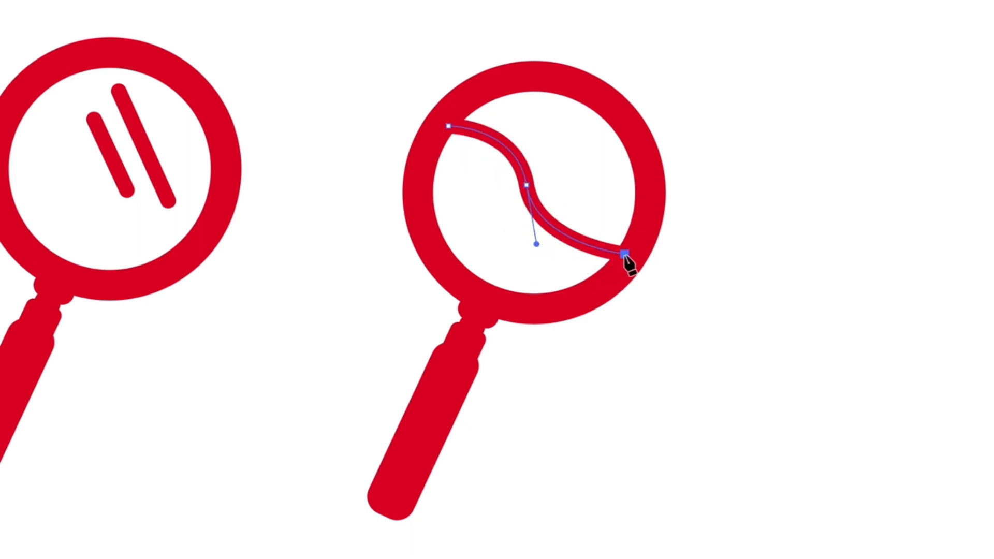
pyautogui.moveTo(651, 186); pyautogui.dragTo(648, 143)
pyautogui.moveTo(582, 87); pyautogui.dragTo(546, 72)
pyautogui.moveTo(448, 126); pyautogui.dragTo(420, 189)
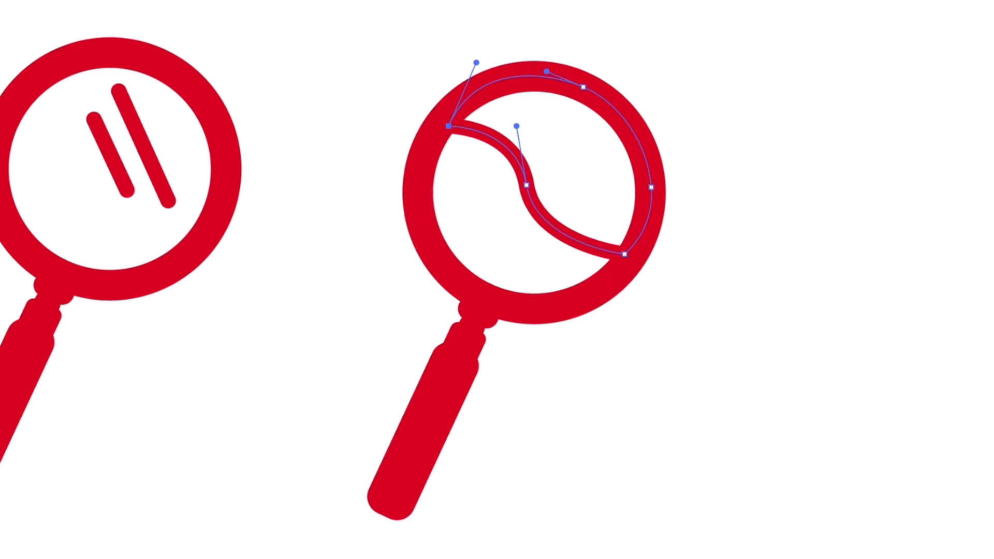
# Colour the closed lens shape bright cyan, swap its stroke and fill so it becomes solid, and deselect it
pyautogui.click(315, 0)
pyautogui.press('v')
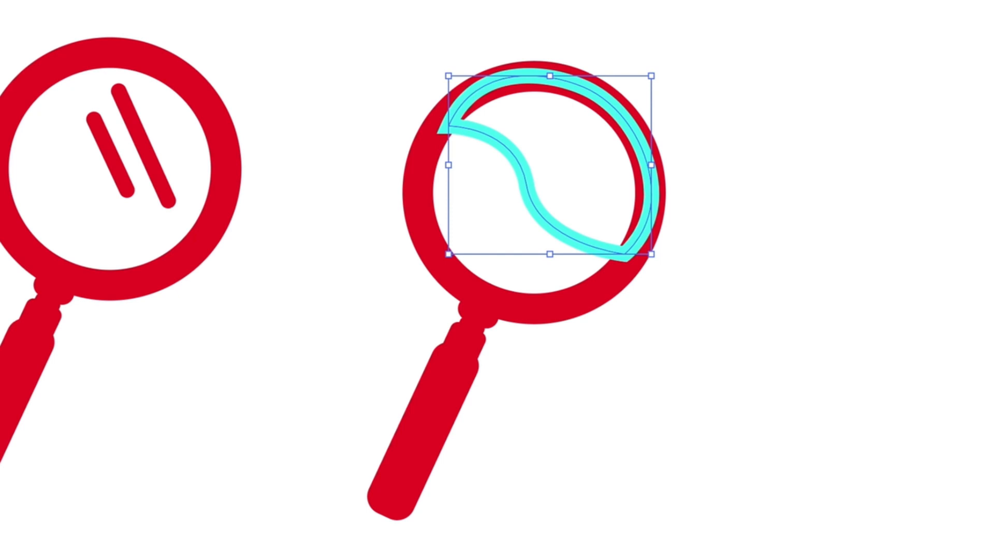
pyautogui.hotkey('shift', 'x')
pyautogui.click(221, 22)
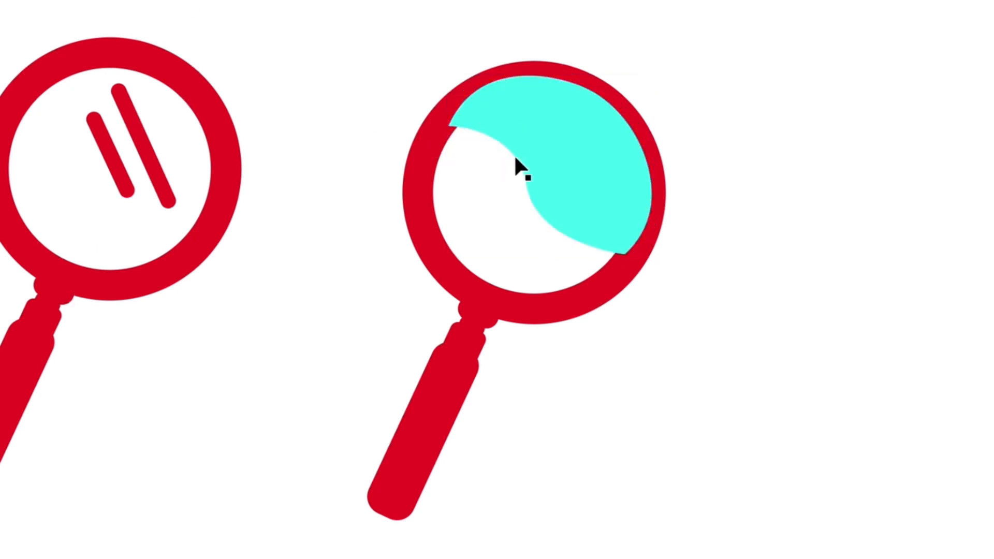
# Try to move the cyan lens shape behind the red ring by sending it backward in the stacking order
pyautogui.click(557, 149)
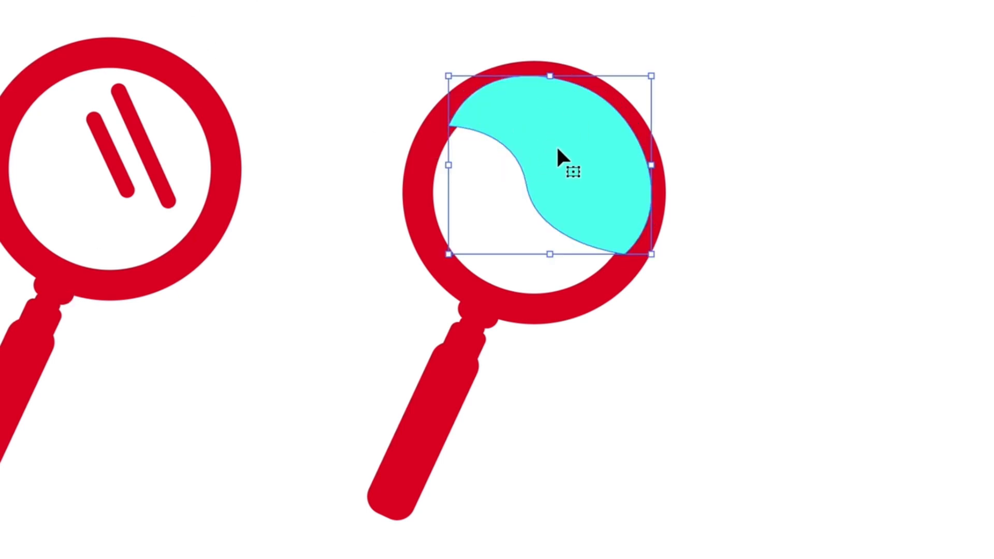
pyautogui.rightClick(558, 150)
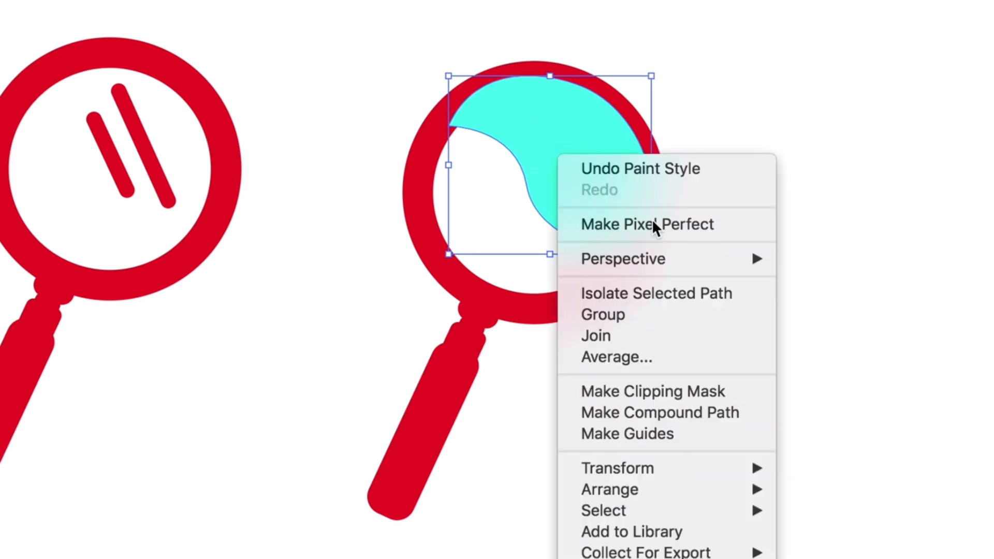
pyautogui.moveTo(658, 492)
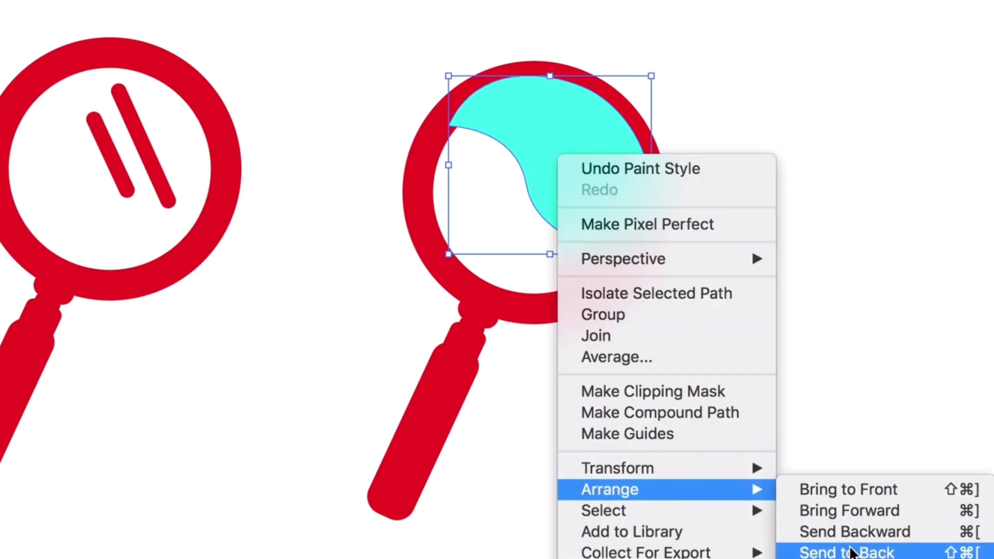
pyautogui.click(852, 553)
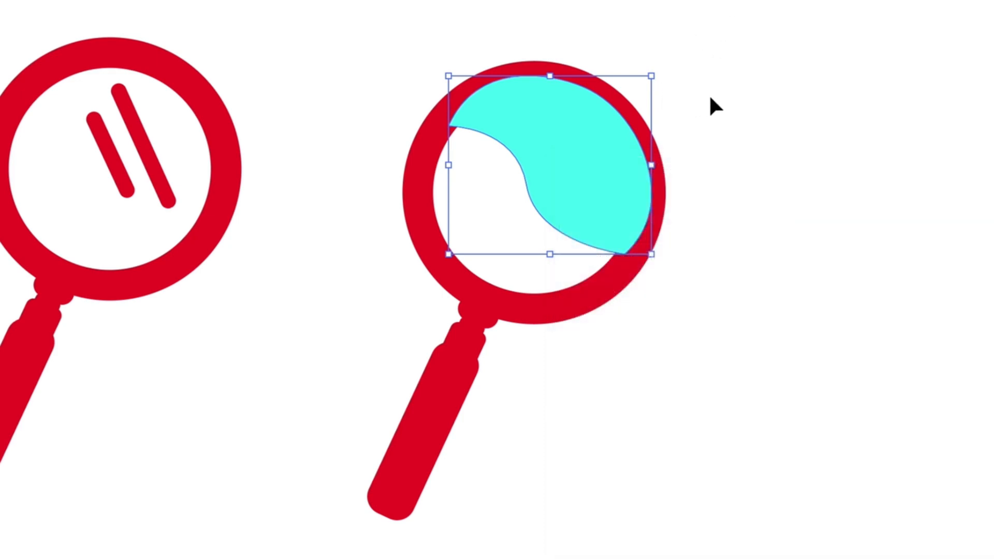
pyautogui.click(709, 94)
pyautogui.click(631, 138)
pyautogui.rightClick(551, 130)
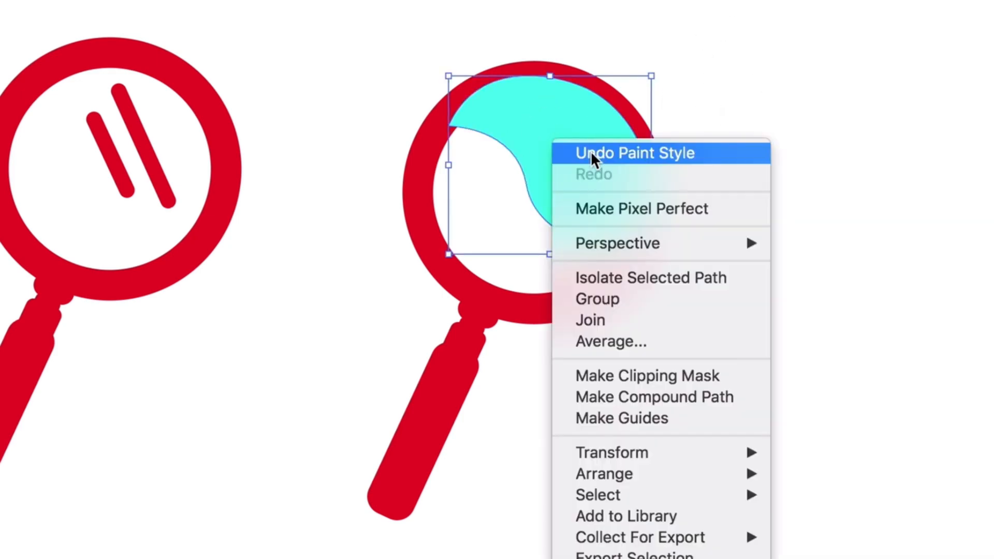
pyautogui.moveTo(706, 477)
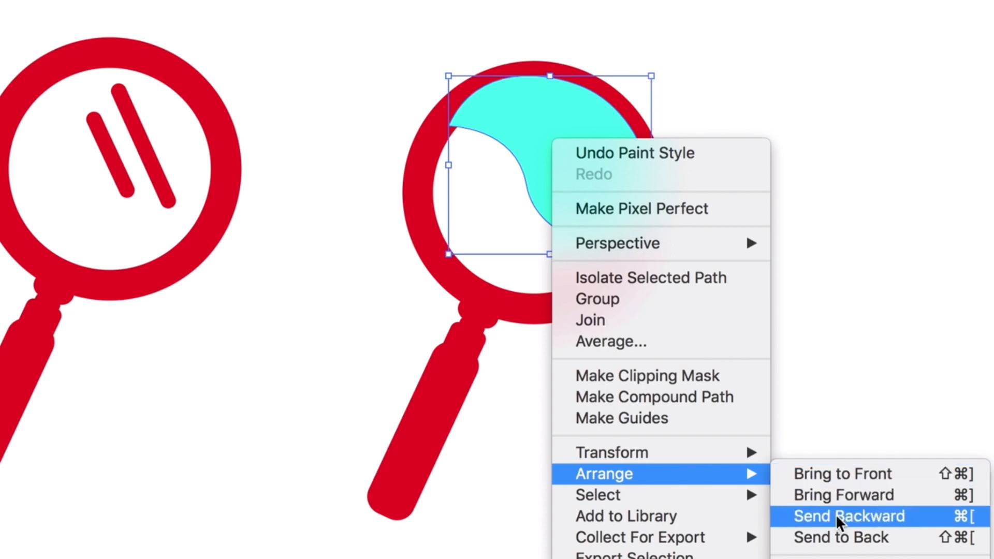
pyautogui.click(904, 519)
pyautogui.click(751, 287)
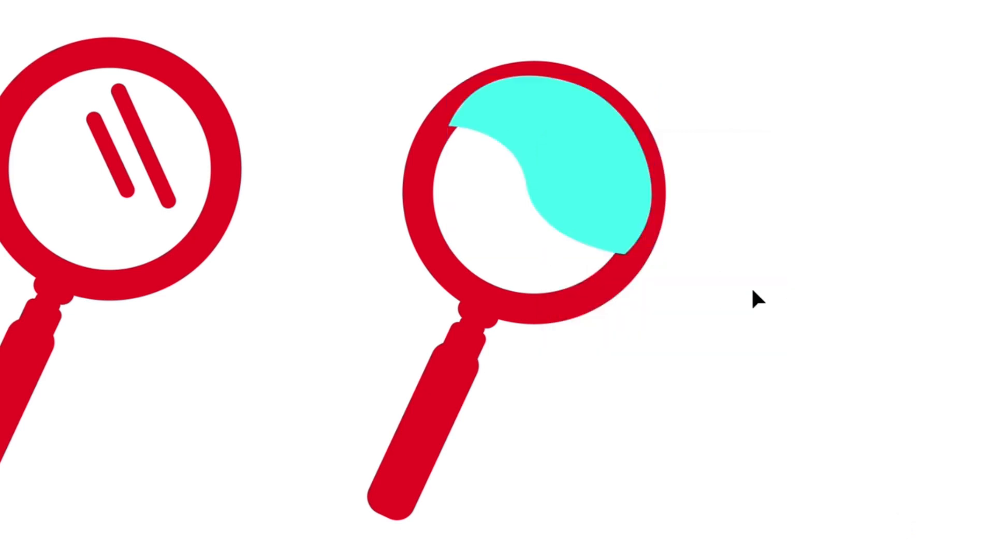
# Send the cyan lens shape to the back so the red ring covers its outer edge
pyautogui.click(601, 166)
pyautogui.rightClick(600, 166)
pyautogui.moveTo(716, 505)
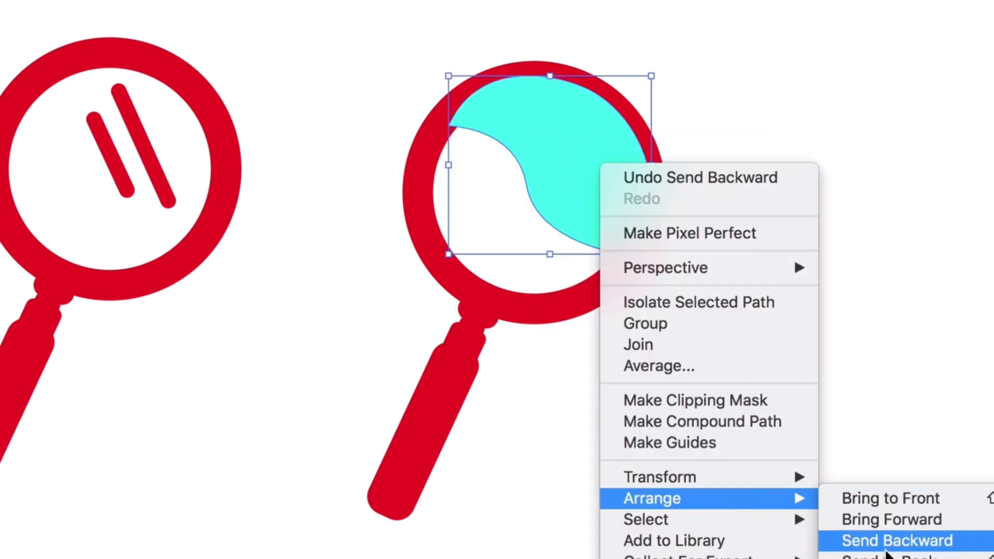
pyautogui.click(890, 557)
pyautogui.click(674, 250)
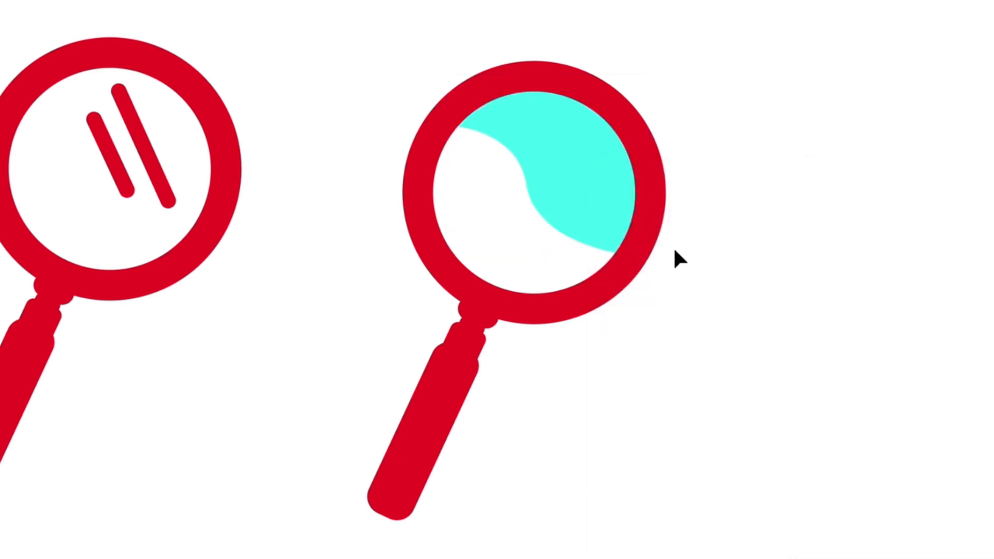
pyautogui.click(594, 176)
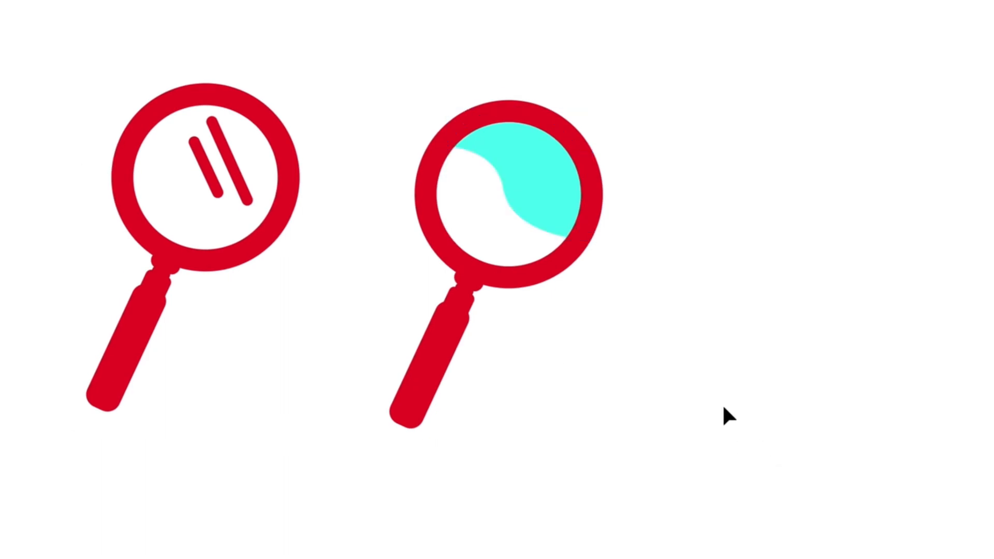
# Duplicate the whole magnifying glass with the cyan reflection and place the copy to its right at the same height
pyautogui.moveTo(409, 115); pyautogui.dragTo(585, 396)
pyautogui.hotkey('ctrl', 'v')
pyautogui.press('v')
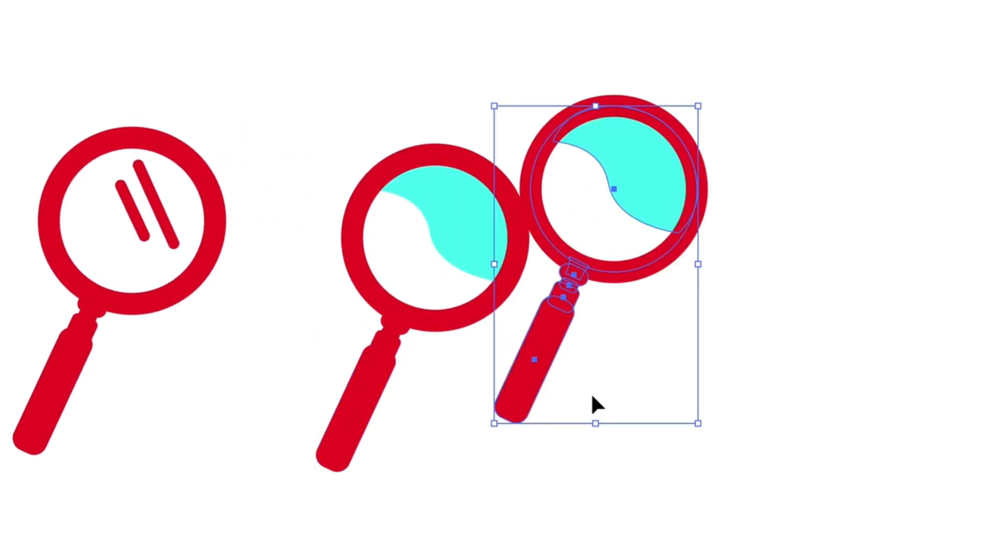
pyautogui.moveTo(546, 335); pyautogui.dragTo(733, 385)
pyautogui.click(563, 74)
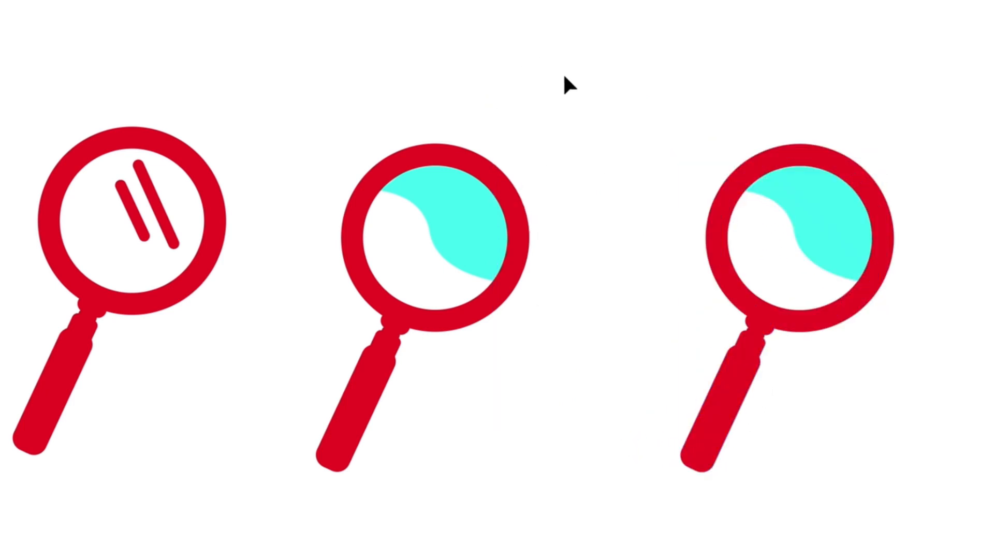
# Rotate the new rightmost magnifying glass upright so its handle points straight down, and deselect it
pyautogui.hscroll(5, 716, 157)
pyautogui.moveTo(486, 115); pyautogui.dragTo(749, 413)
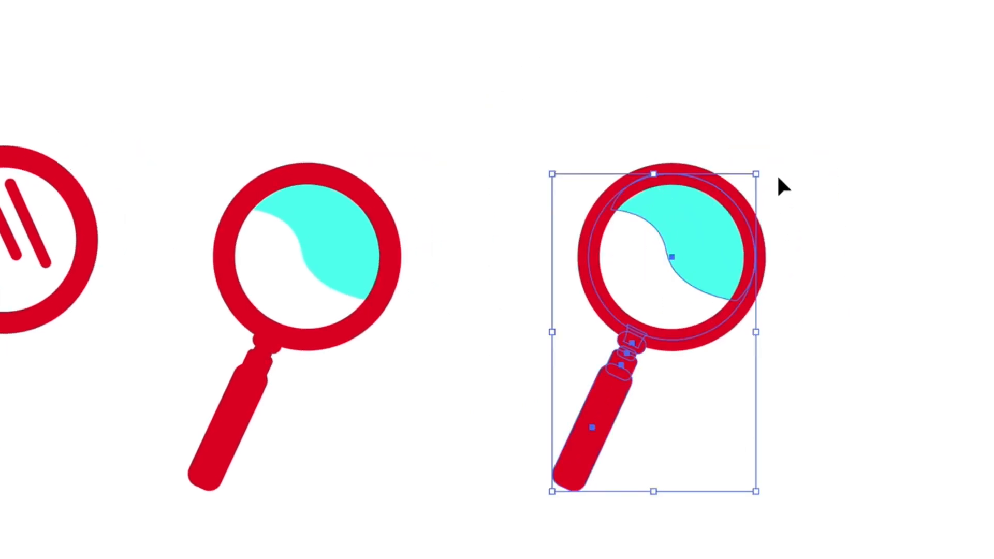
pyautogui.moveTo(761, 162); pyautogui.dragTo(677, 150)
pyautogui.click(745, 151)
pyautogui.hscroll(-5, 664, 234)
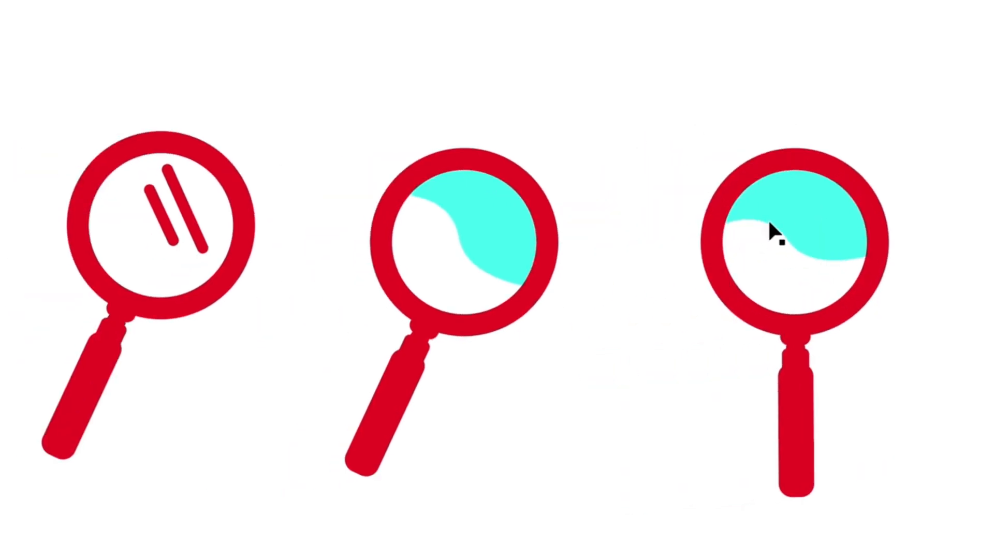
# Delete the cyan reflection from the upright magnifying glass, leaving its lens empty
pyautogui.click(769, 225)
pyautogui.press('Delete')
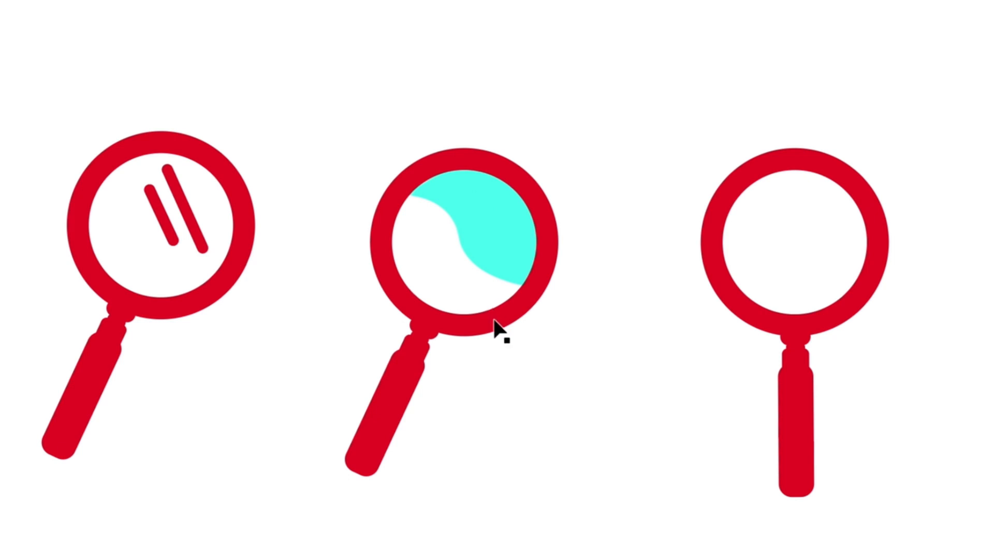
pyautogui.scroll(-3, 493, 328)
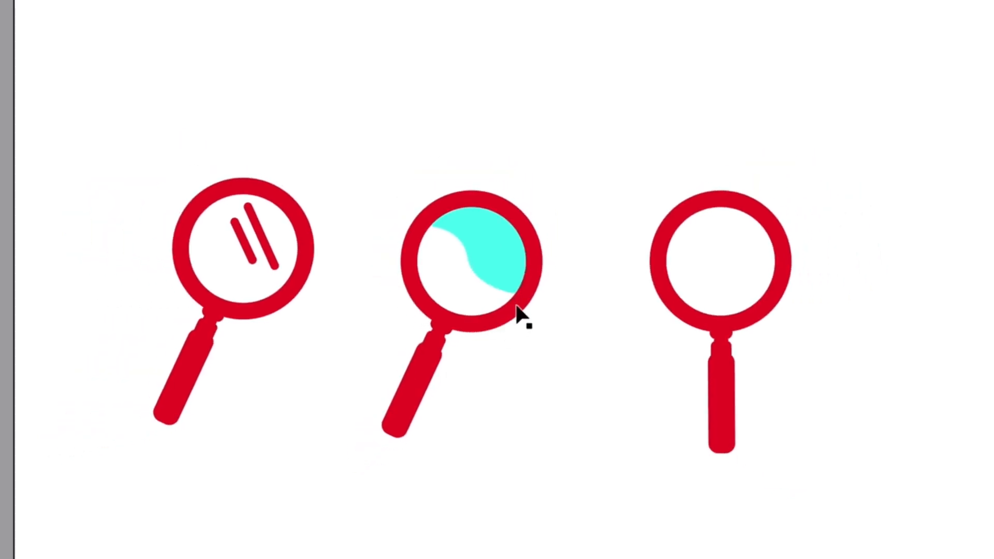
pyautogui.hscroll(-1, 513, 312)
pyautogui.click(455, 317)
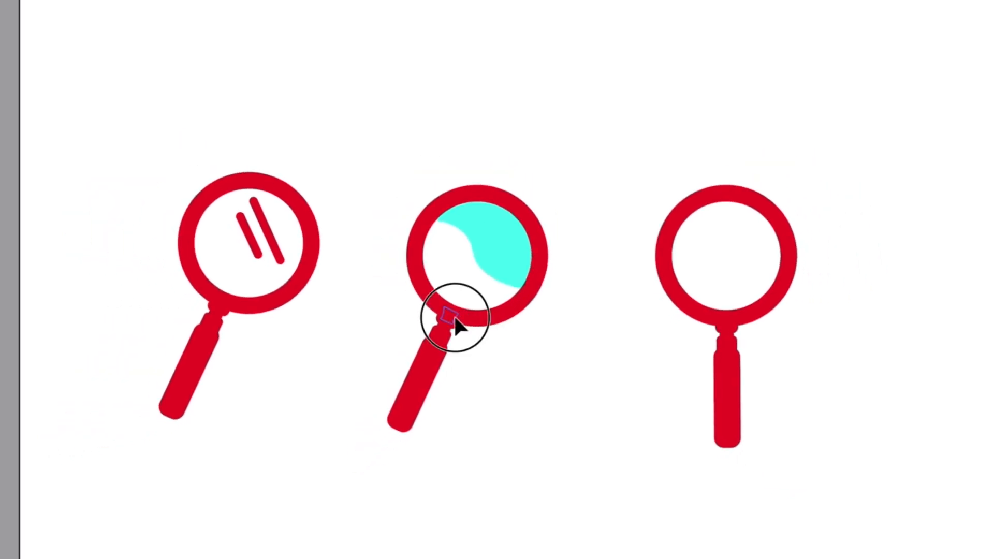